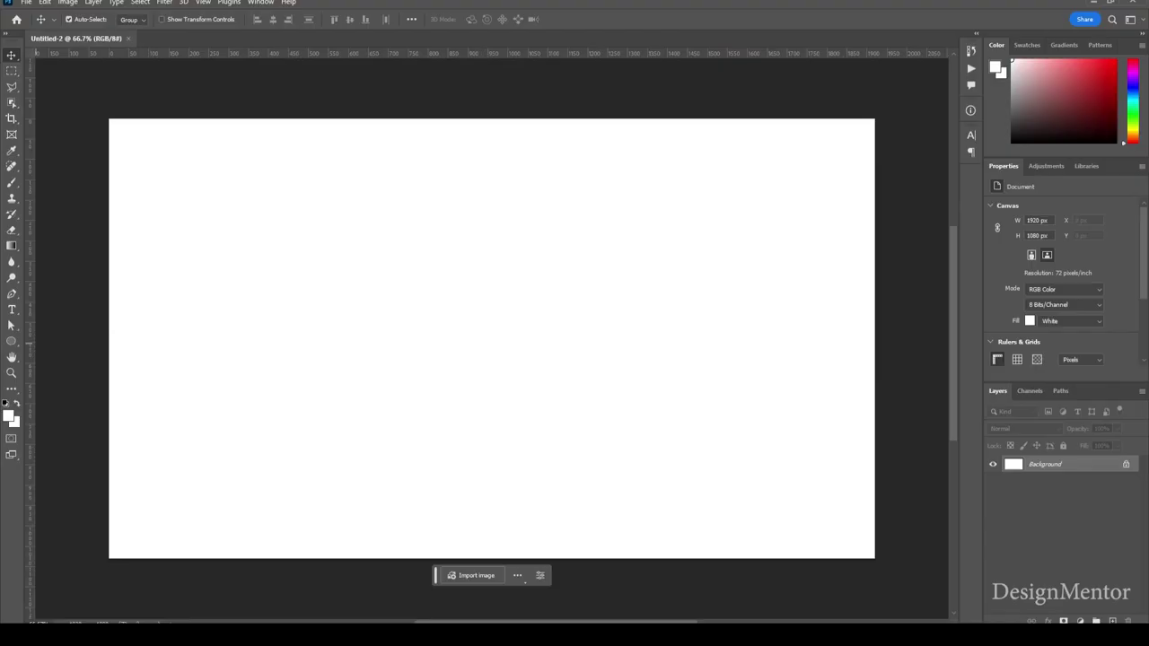
Select the Ellipse Tool from the shape tool group
left_click(11, 341)
left_click(63, 353)
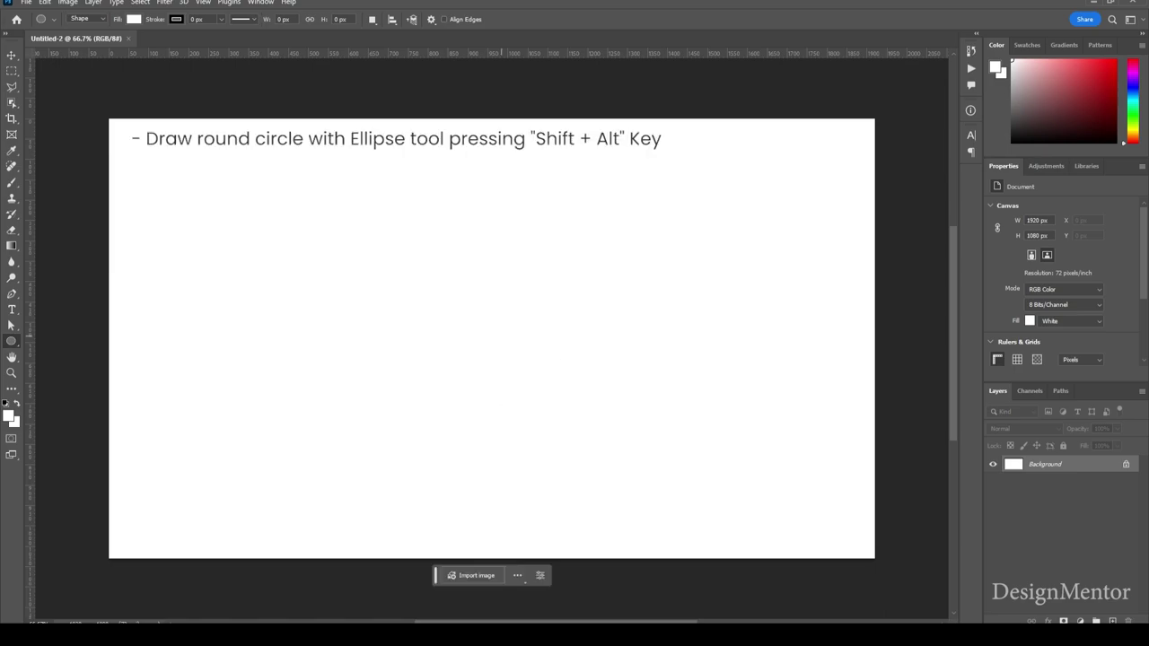
Draw a 768 px circle, Ellipse 1, from the canvas centre, then switch to the Move tool
left_click_drag(492, 321, 644, 477)
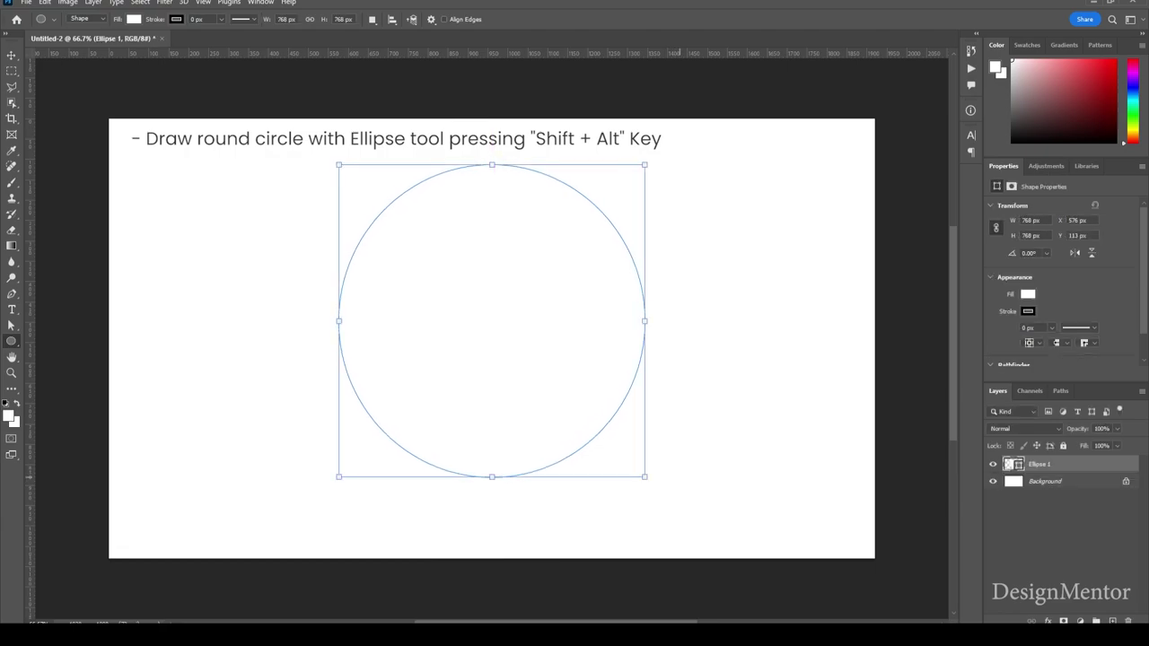
key("v")
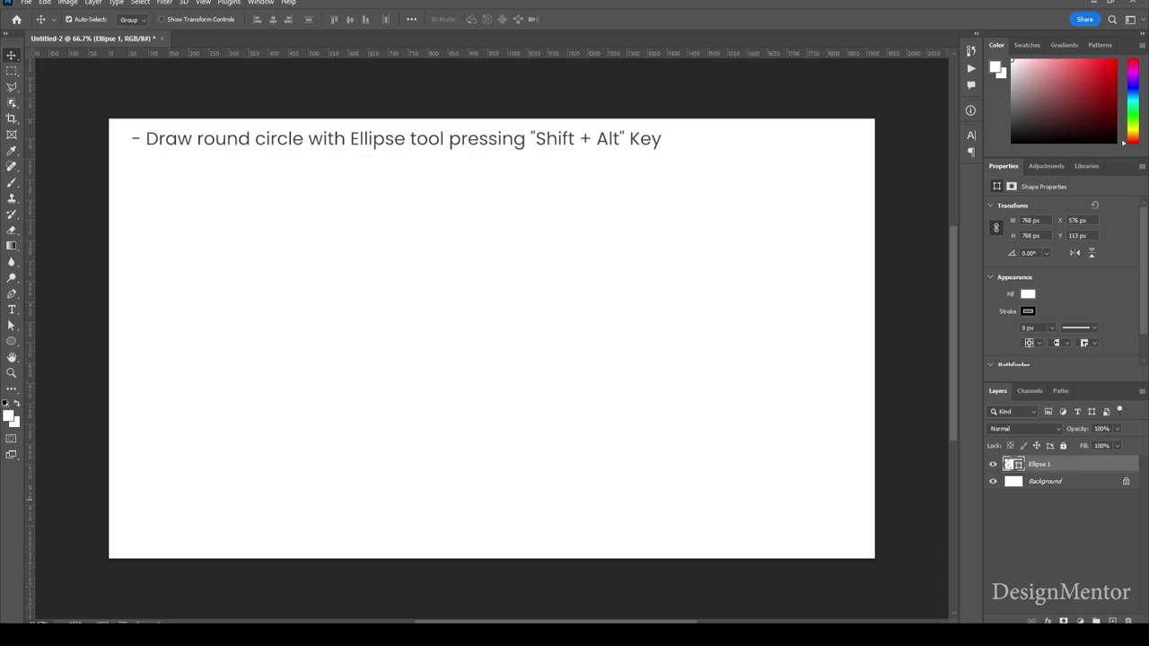
right_click(1041, 464)
Add a Gradient Overlay to Ellipse 1 and set its left stop to dark grey #404040
left_click(996, 149)
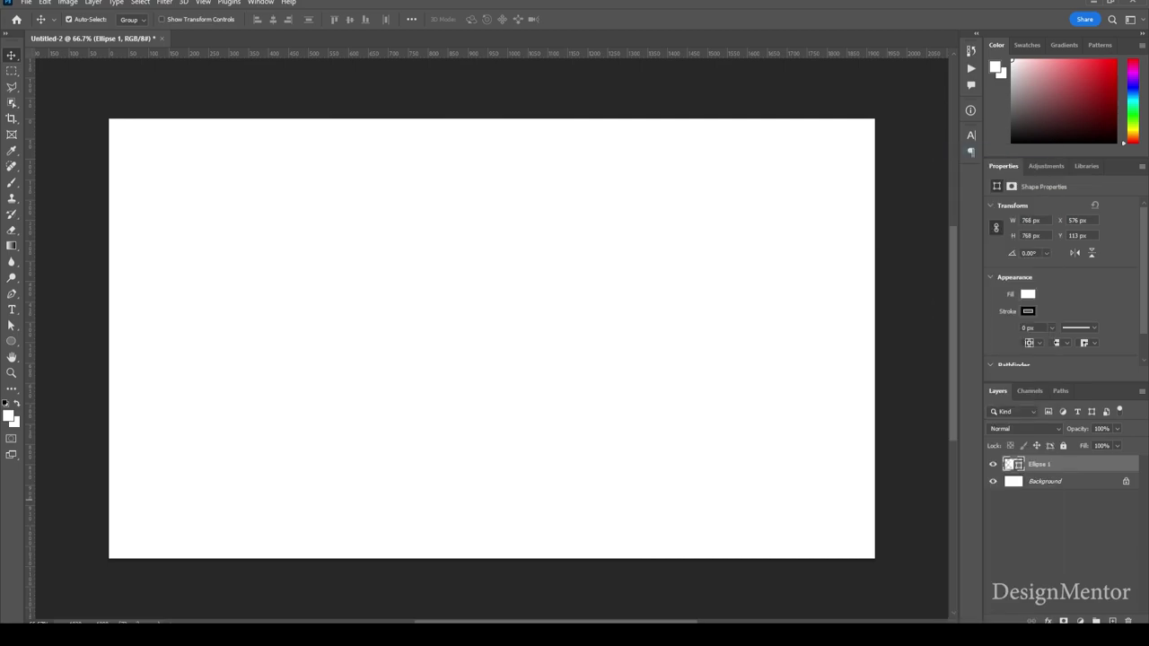
left_click(642, 469)
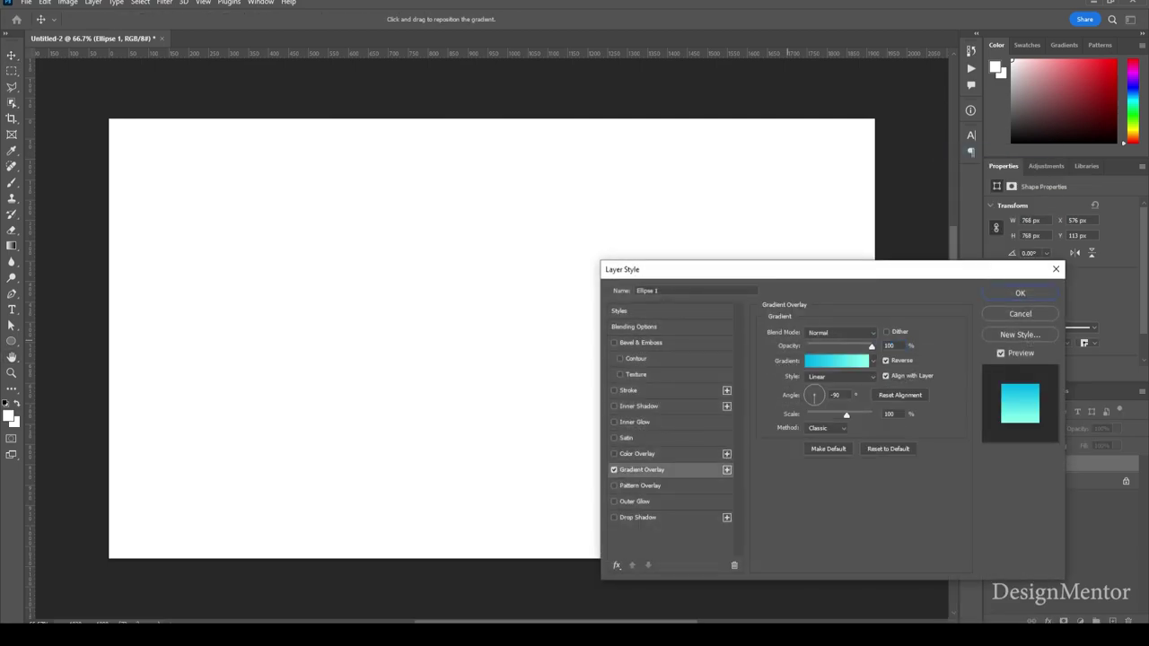
left_click(837, 360)
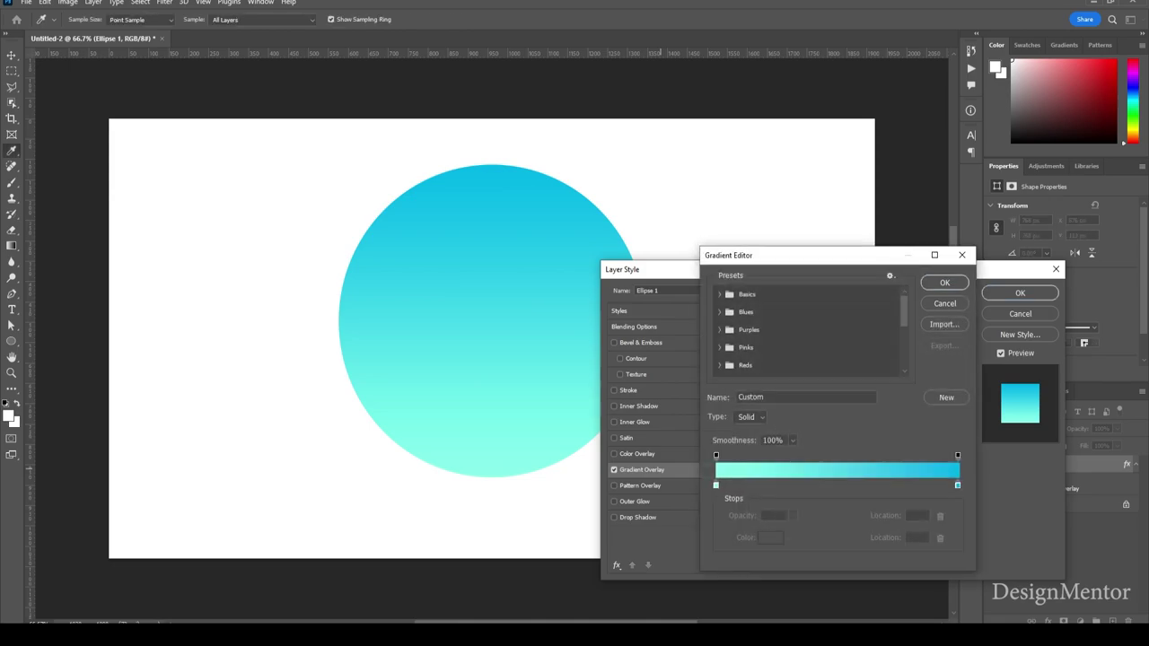
left_click(715, 485)
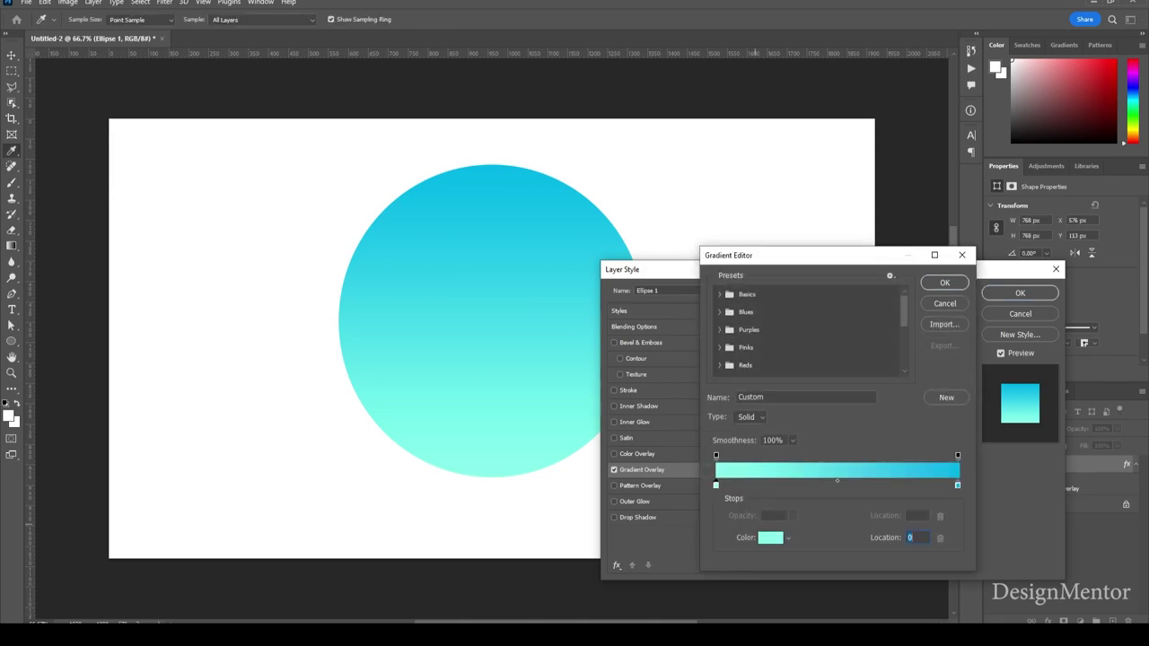
left_click(770, 537)
left_click_drag(675, 466, 602, 531)
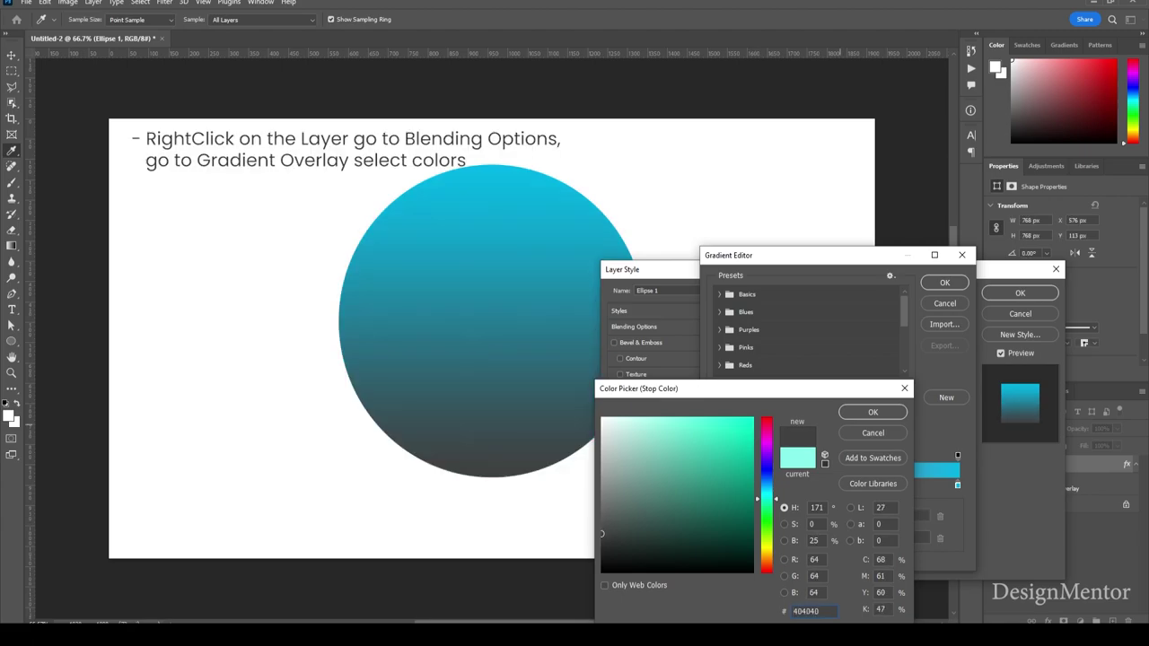
left_click(872, 412)
Set the gradient's right stop to white (ffffff) at location 25%
left_click(957, 486)
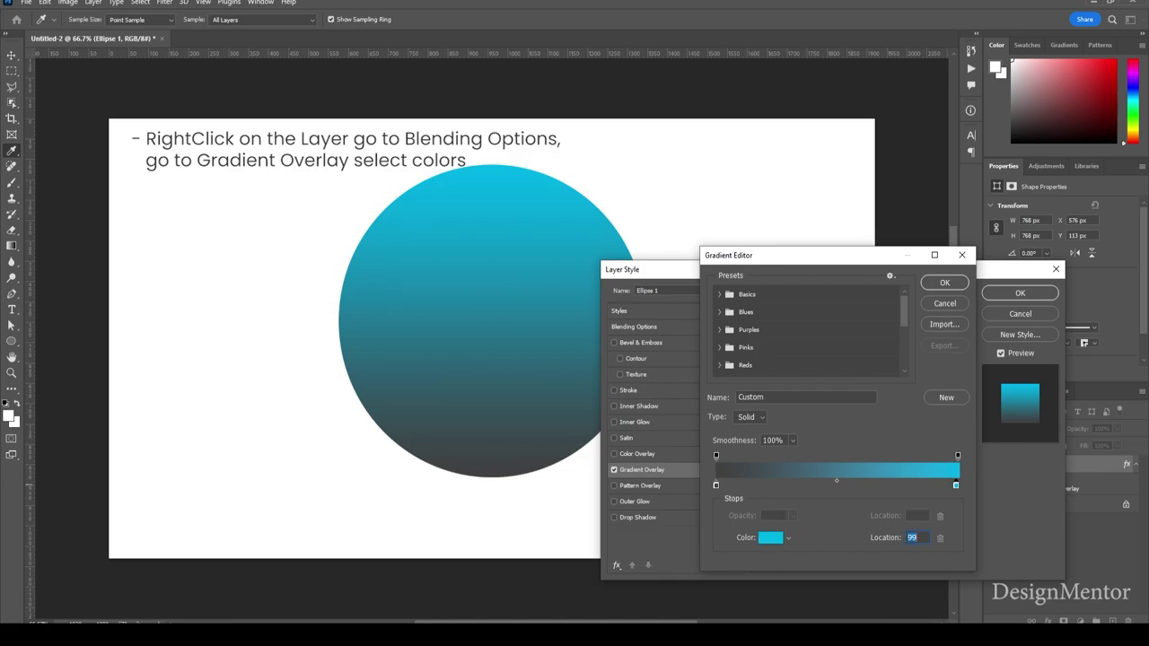
left_click(770, 537)
type("ffffff")
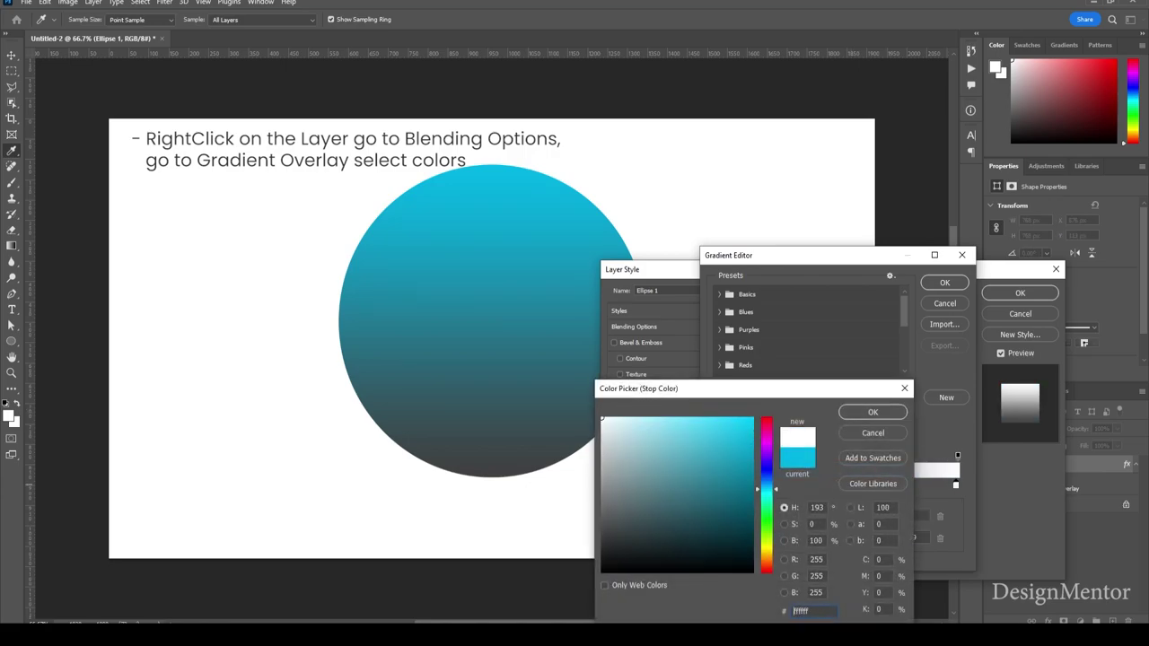
key("Return")
type("28")
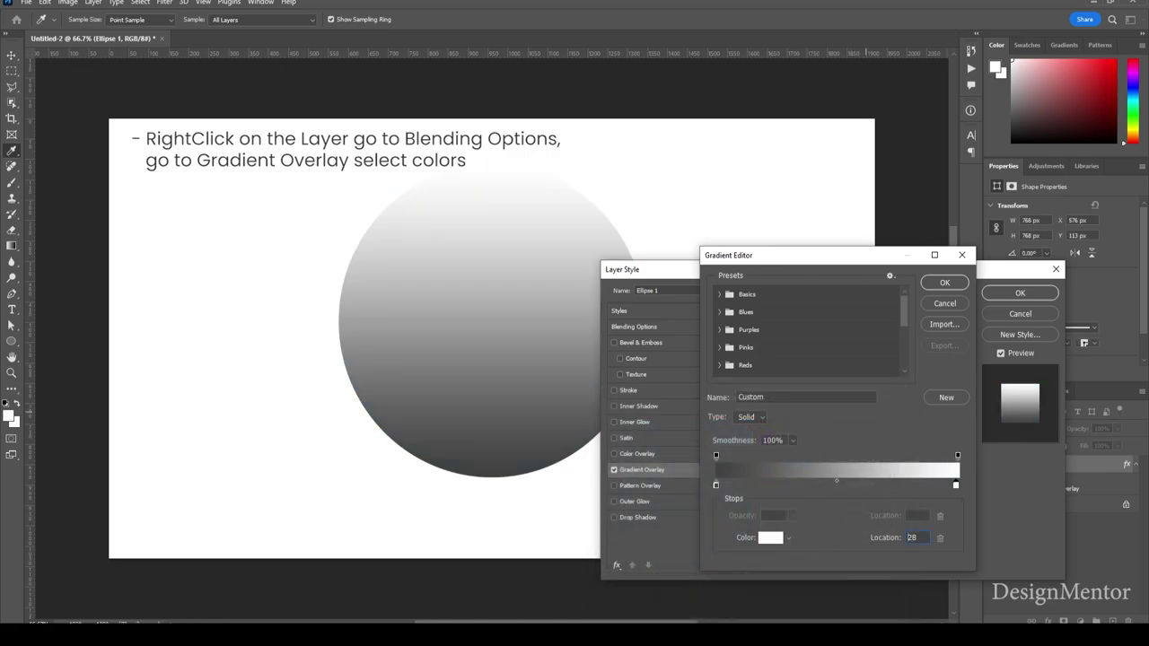
key("Return")
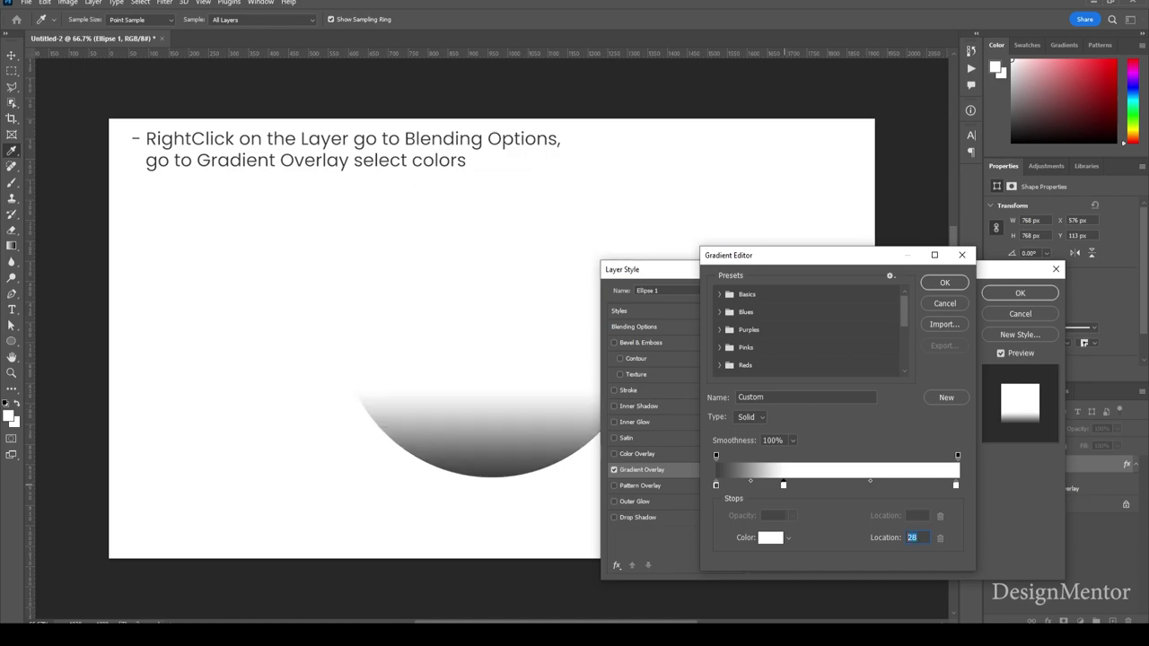
type("25")
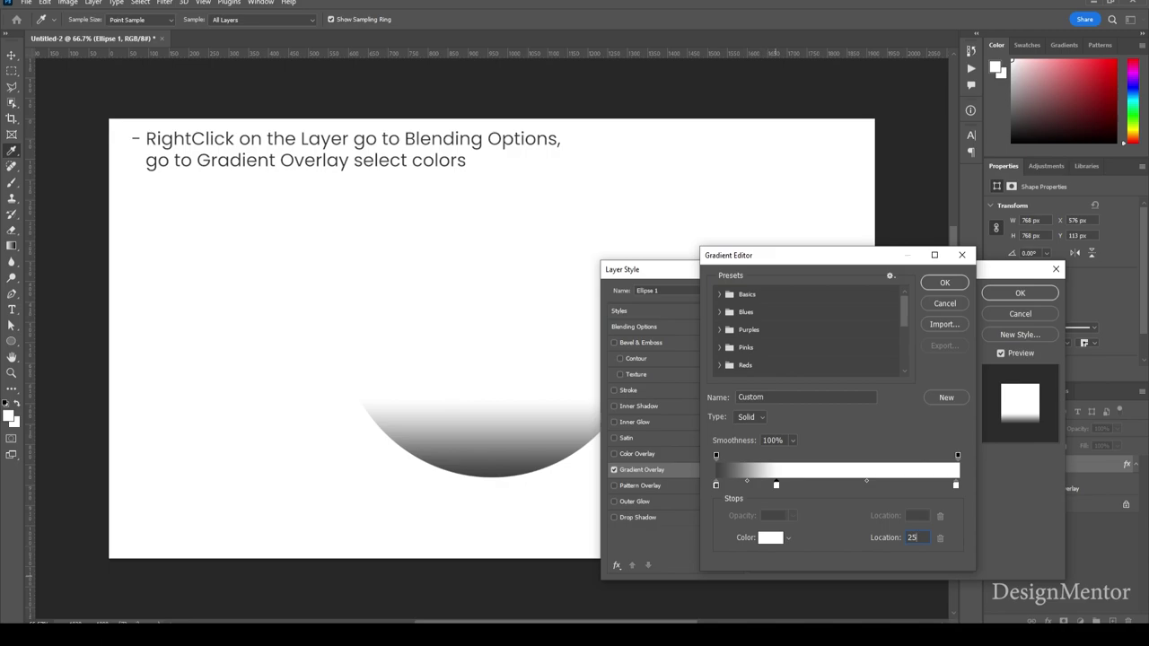
Add a mid-grey #4f4f4f gradient stop at 70%
left_click(865, 485)
type("75")
left_click(770, 538)
left_click(602, 524)
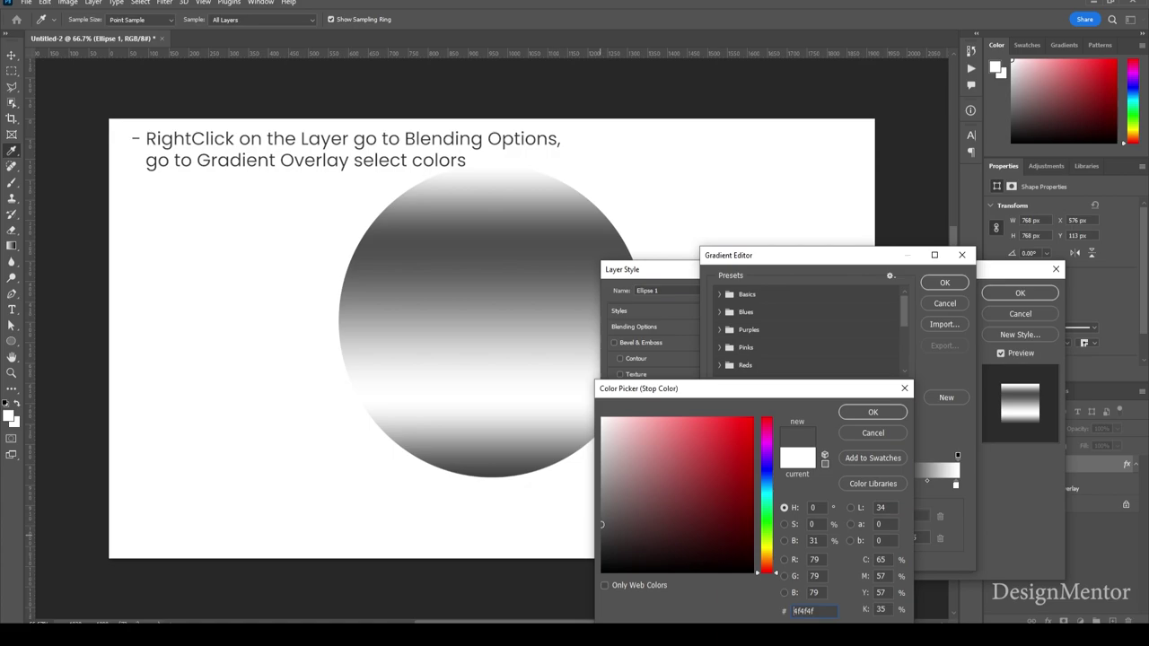
left_click(873, 411)
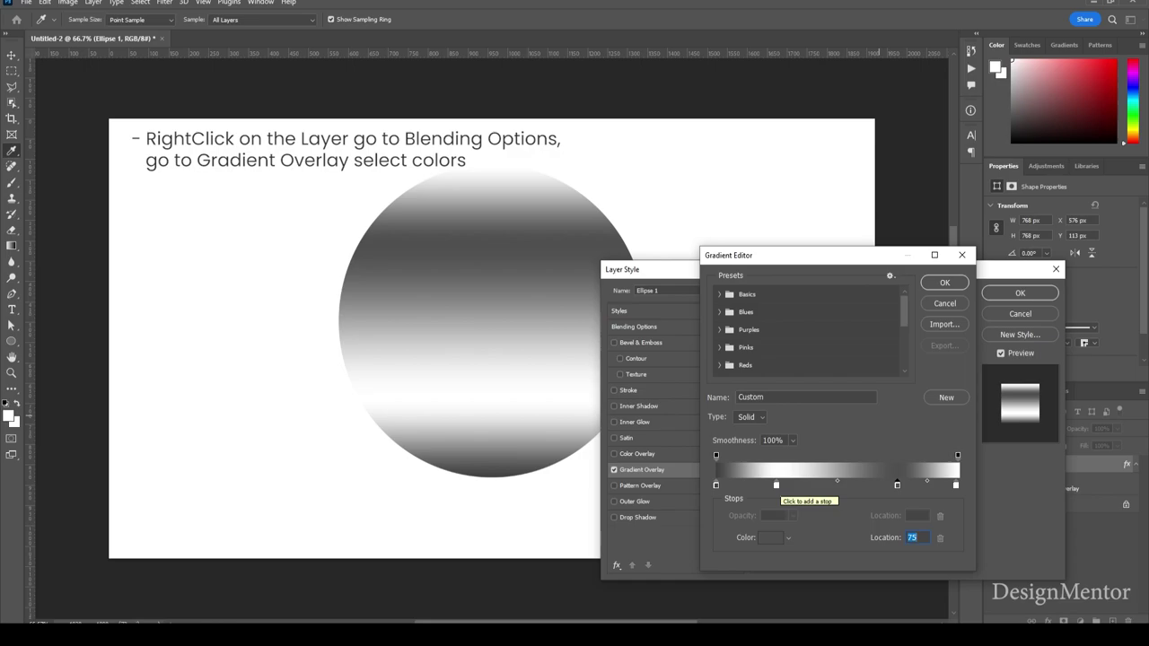
type("70")
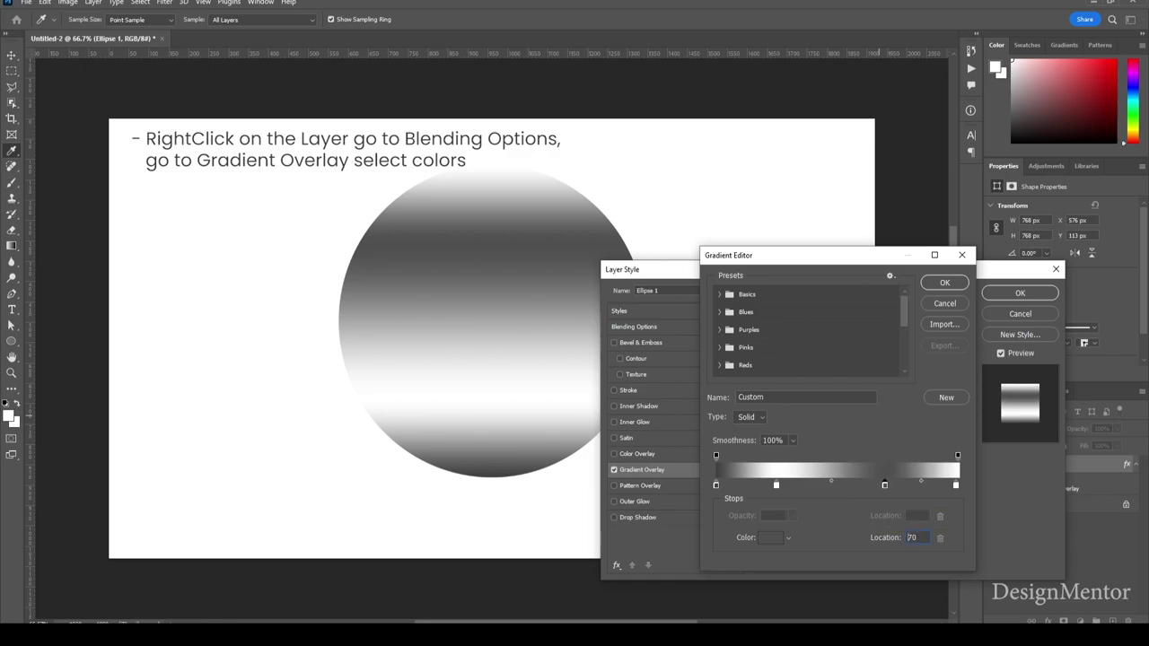
key("Return")
Move the white stop to 30% and the grey stop to 68%, then apply the layer style
left_click(777, 486)
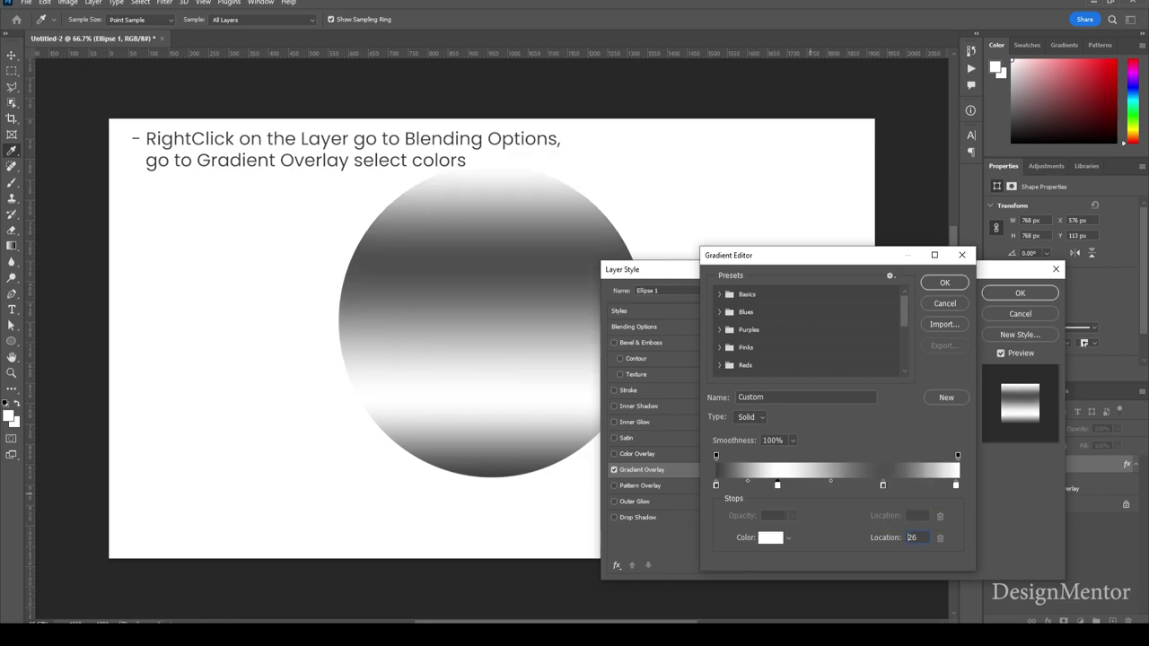
type("30")
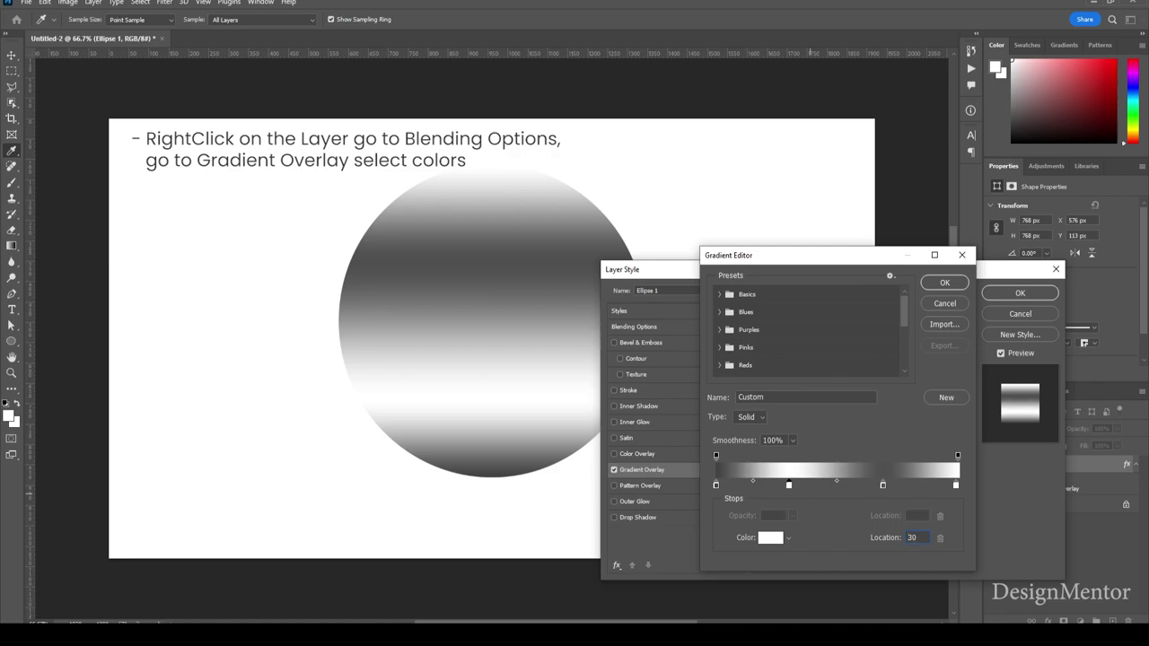
key("Return")
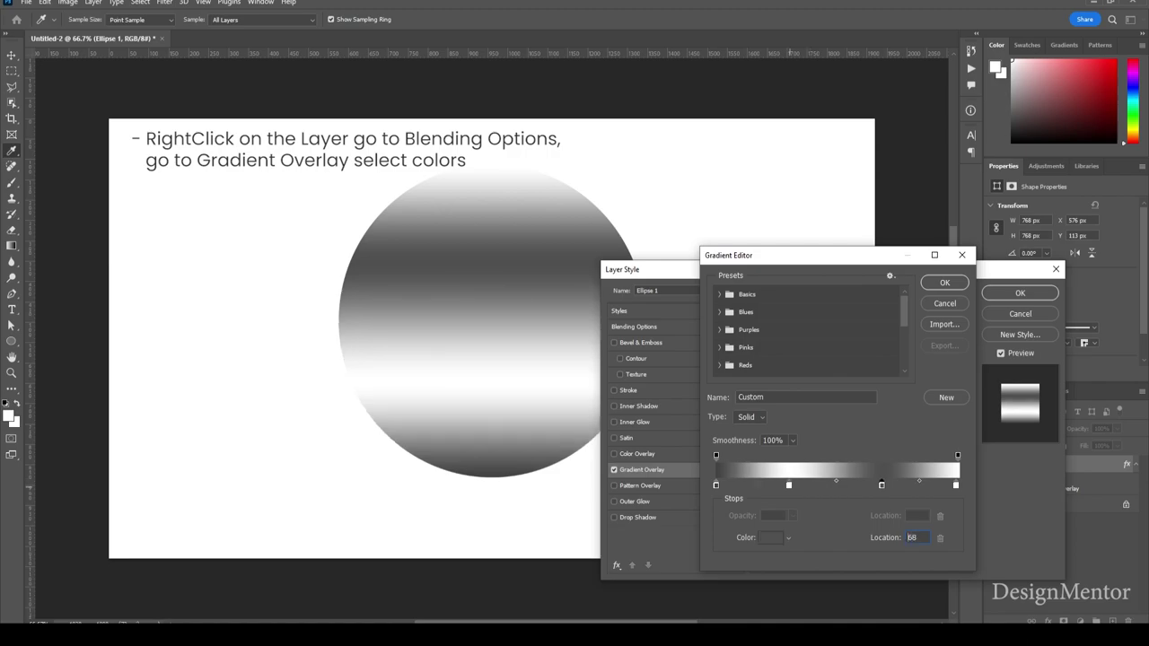
left_click_drag(882, 485, 879, 485)
key("Return")
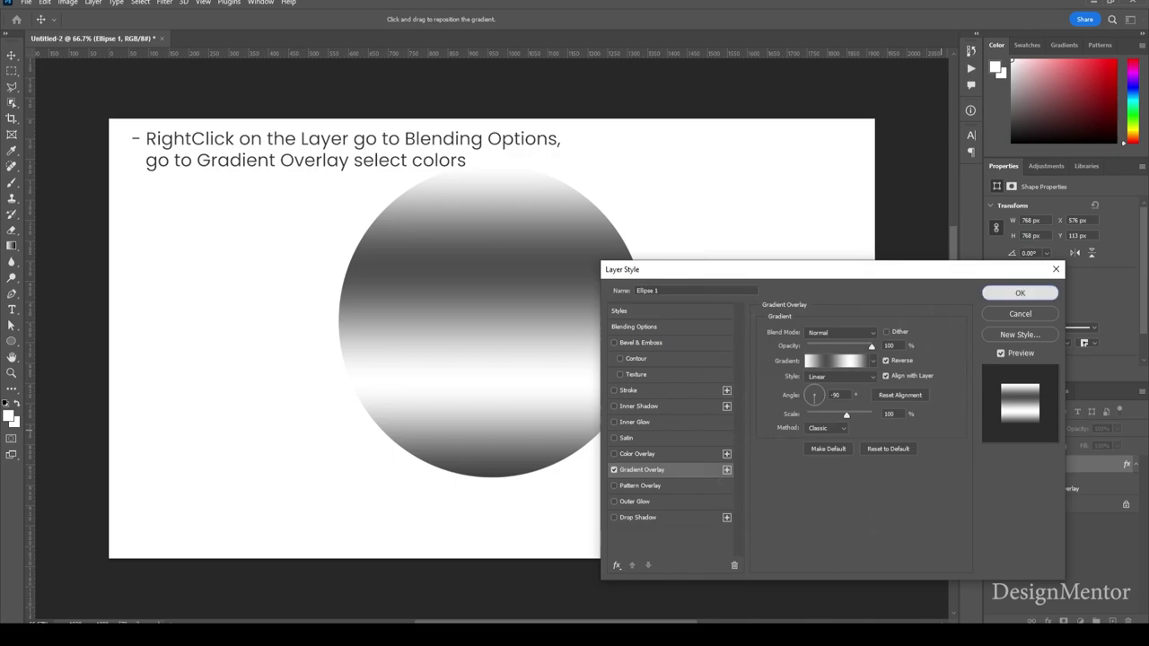
key("Return")
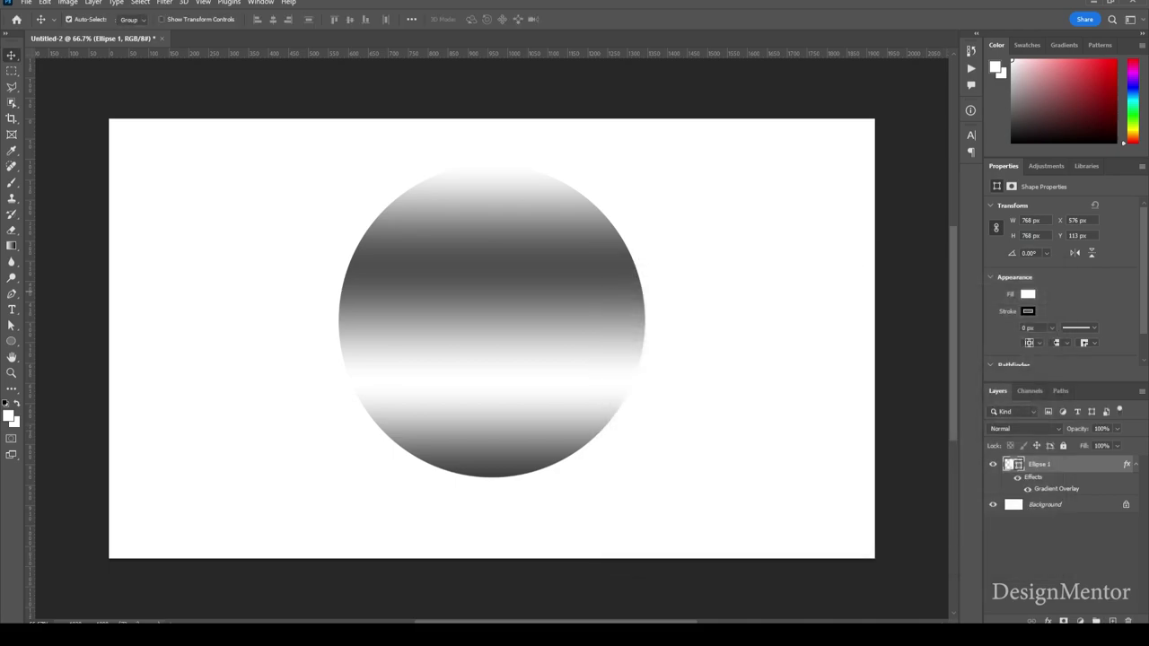
left_click(1133, 464)
Duplicate the circle as Ellipse 1 copy, shrink it to 720 px and rotate it about 45°
right_click(1068, 464)
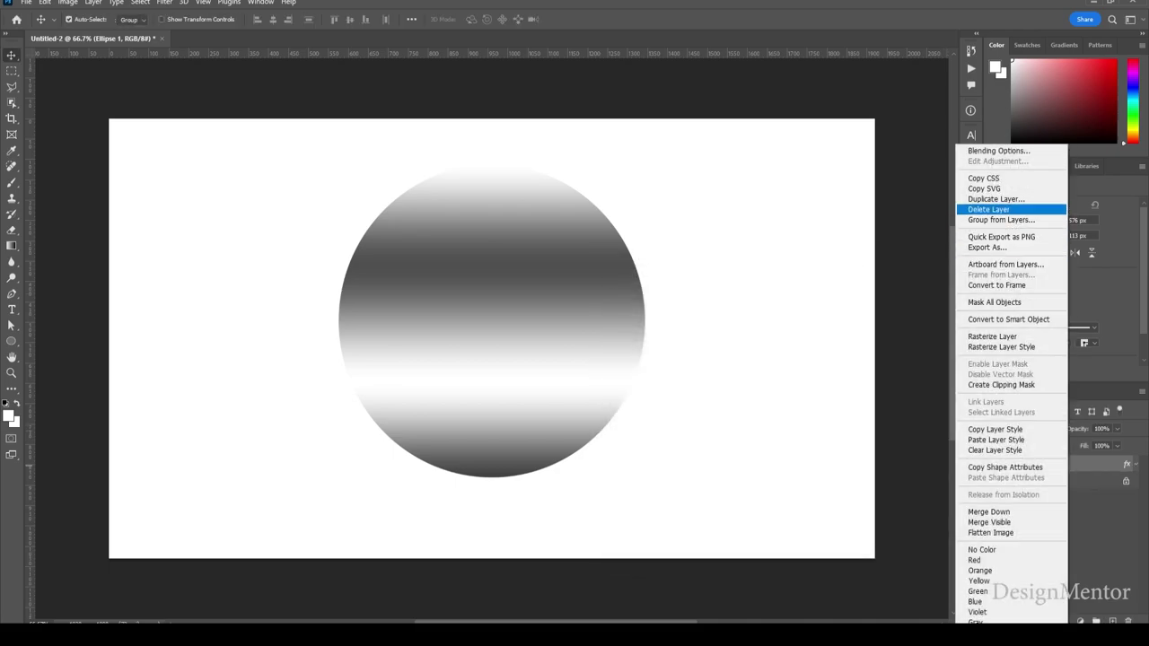
left_click(996, 198)
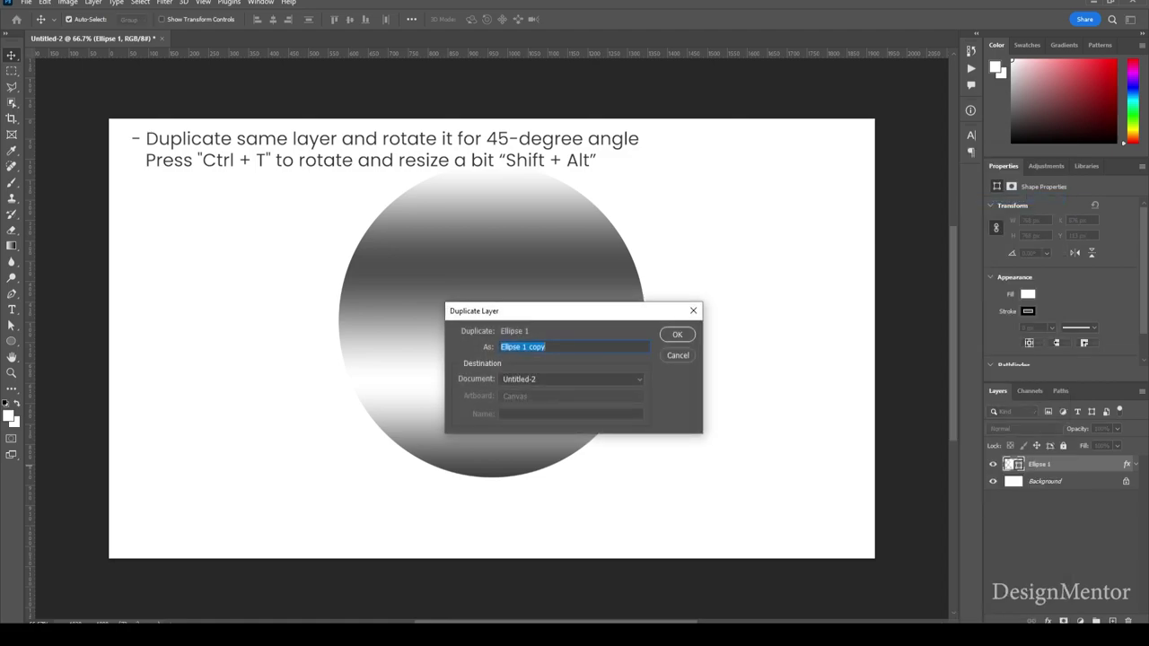
key("Return")
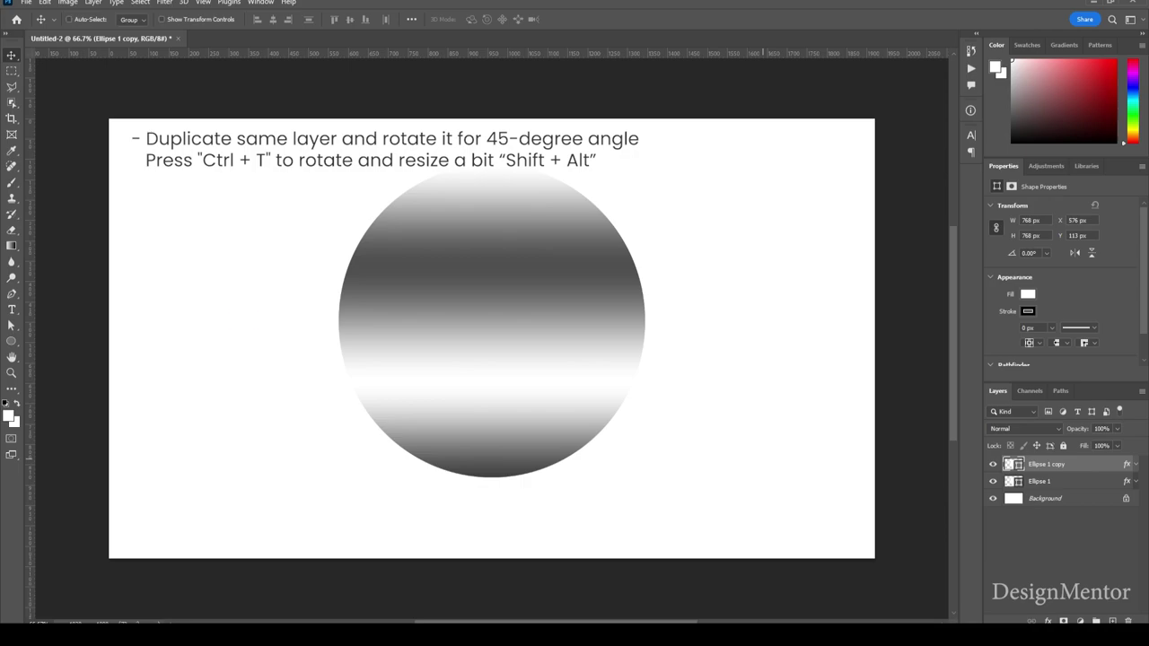
key("ctrl+t")
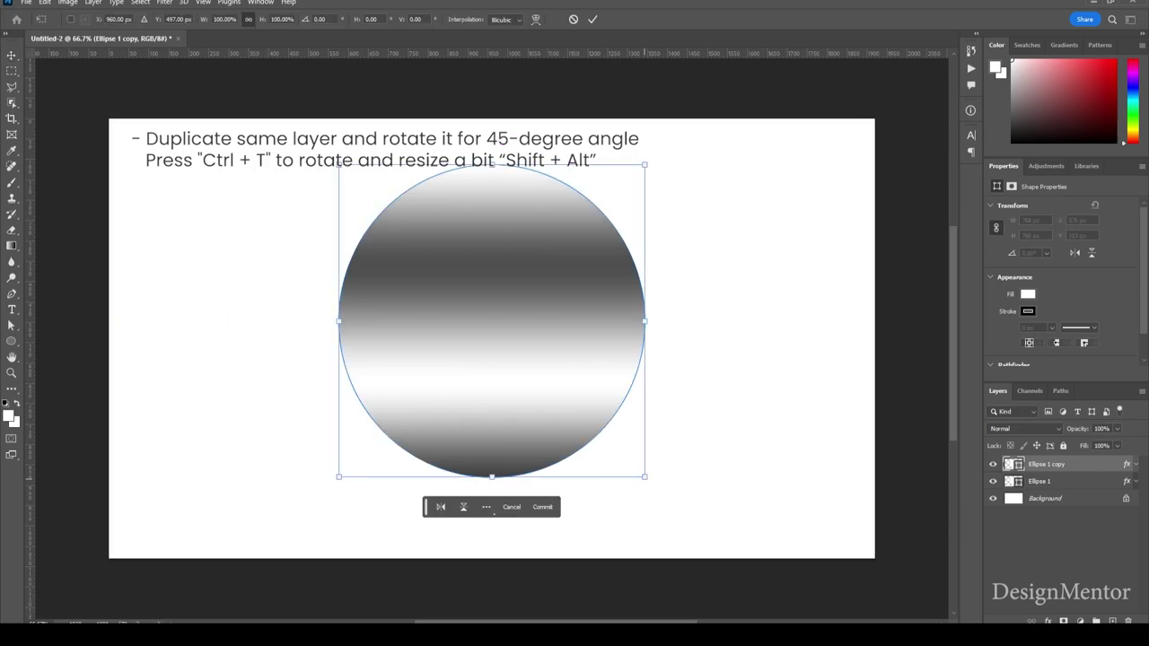
mouse_move(644, 476)
left_mouse_down()
mouse_move(635, 467)
mouse_move(645, 477)
left_mouse_up()
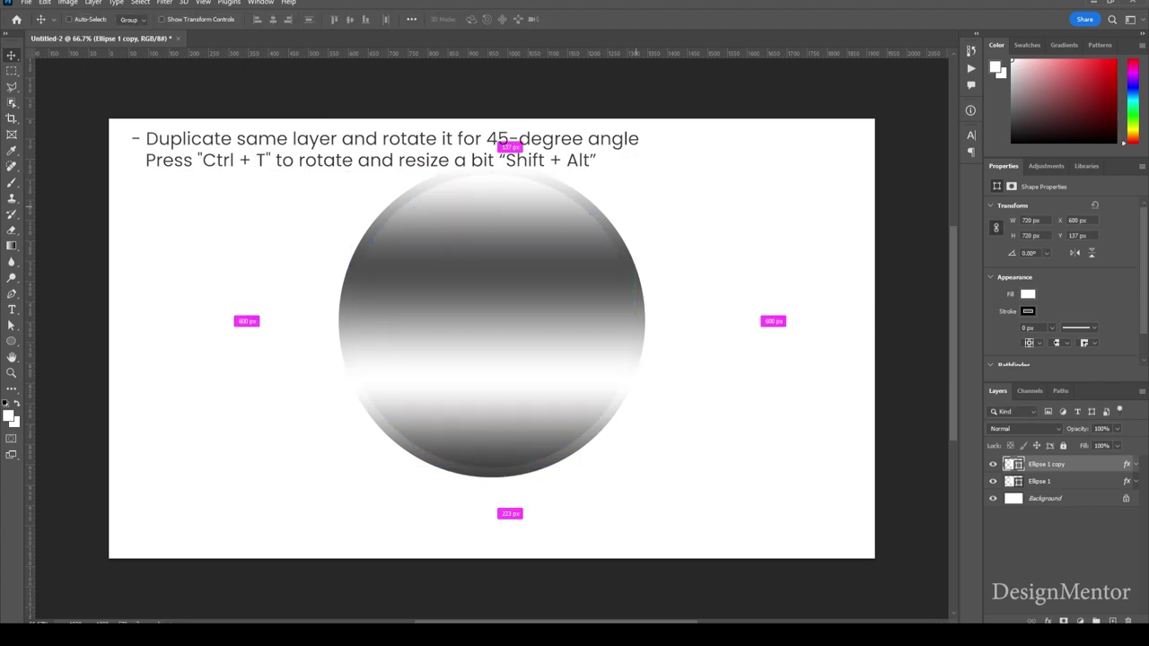
left_click_drag(656, 152, 722, 296)
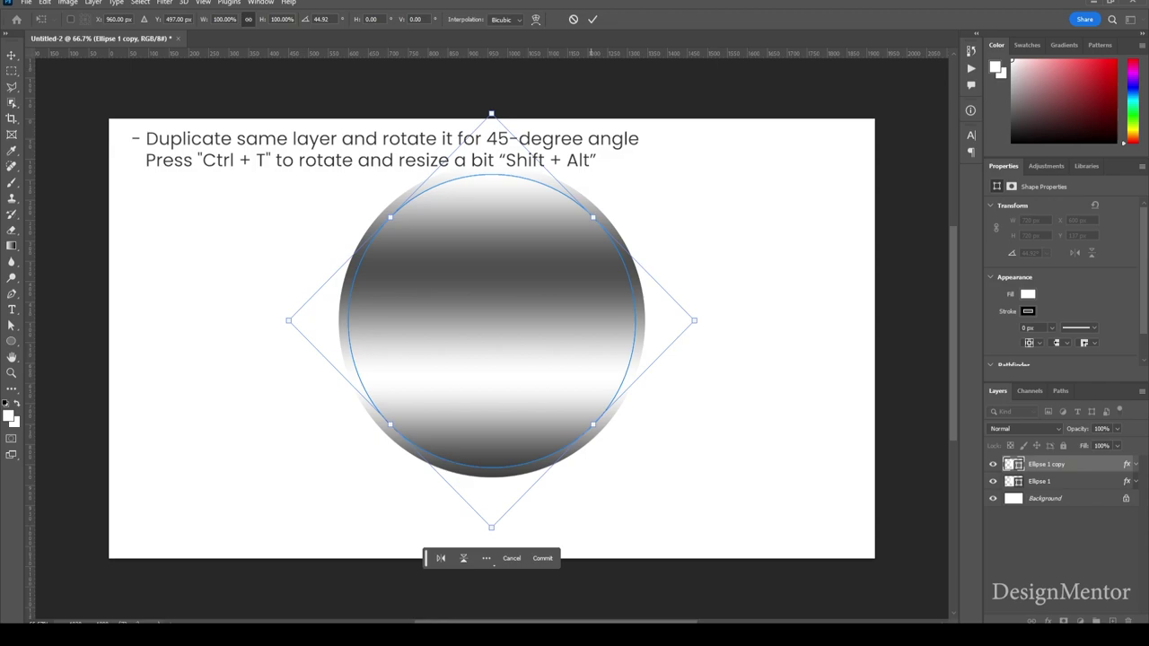
left_click(593, 19)
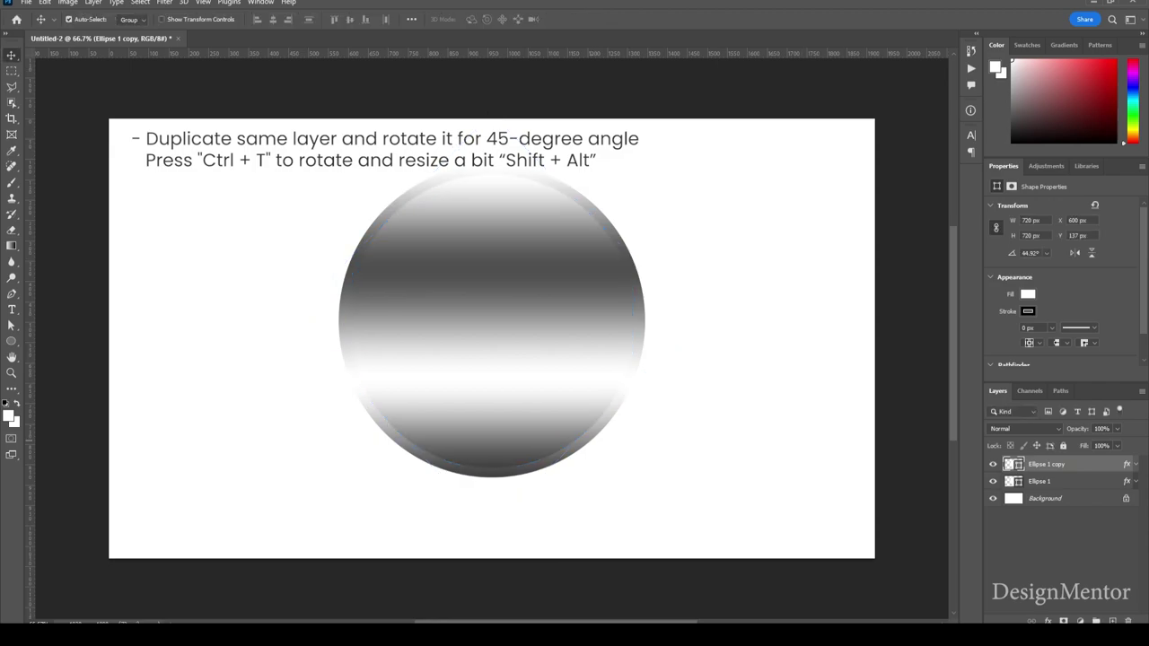
Duplicate Ellipse 1 copy into Ellipse 1 copy 2 and bring up its gradient overlay settings
right_click(1064, 464)
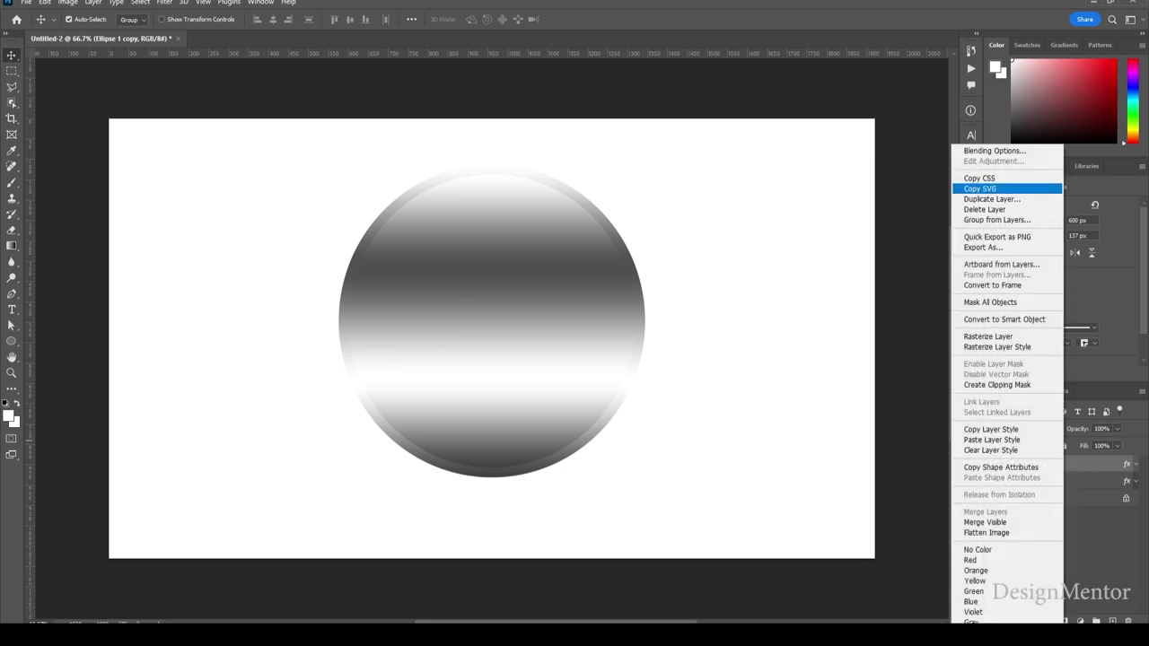
left_click(992, 199)
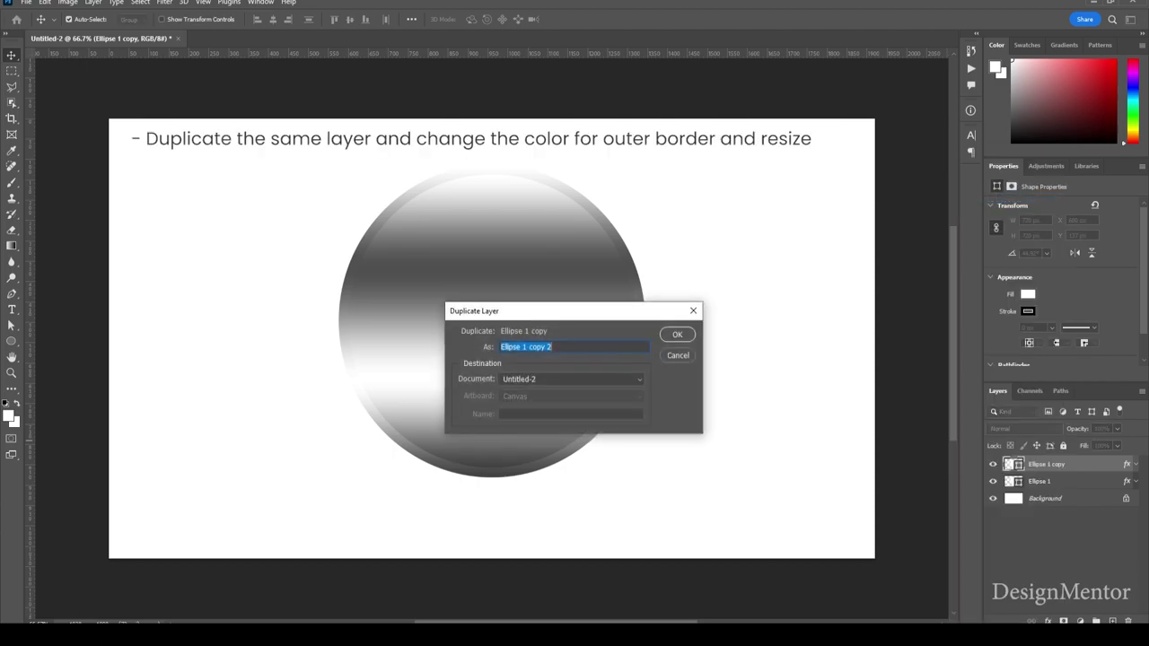
key("Return")
right_click(1041, 464)
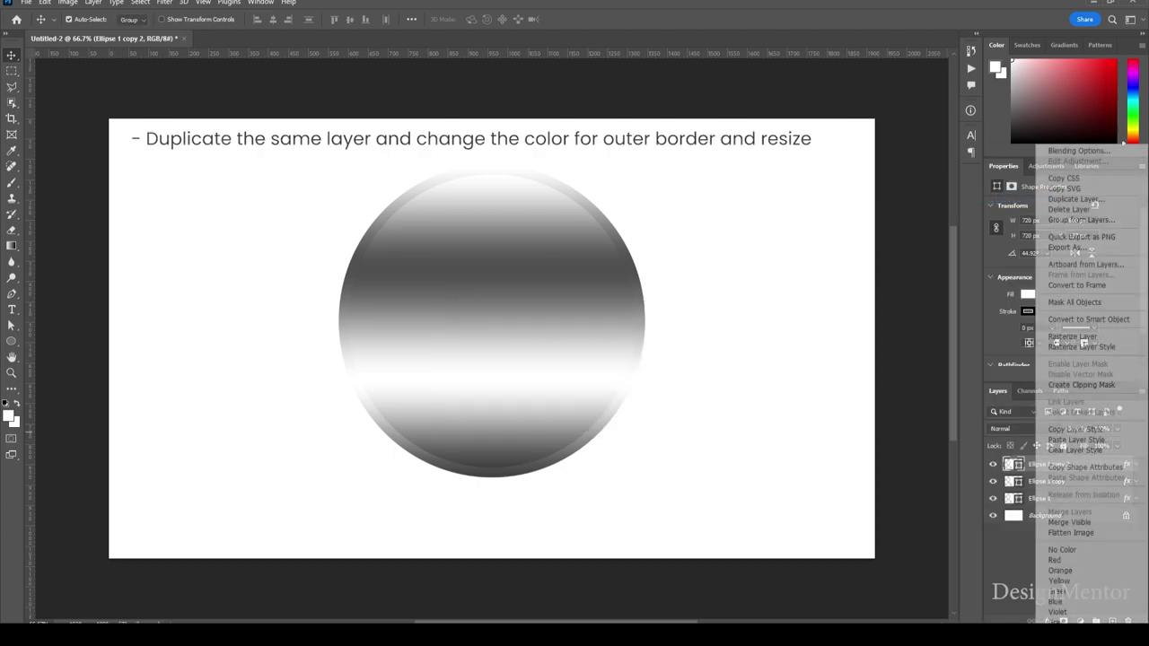
left_click(1077, 151)
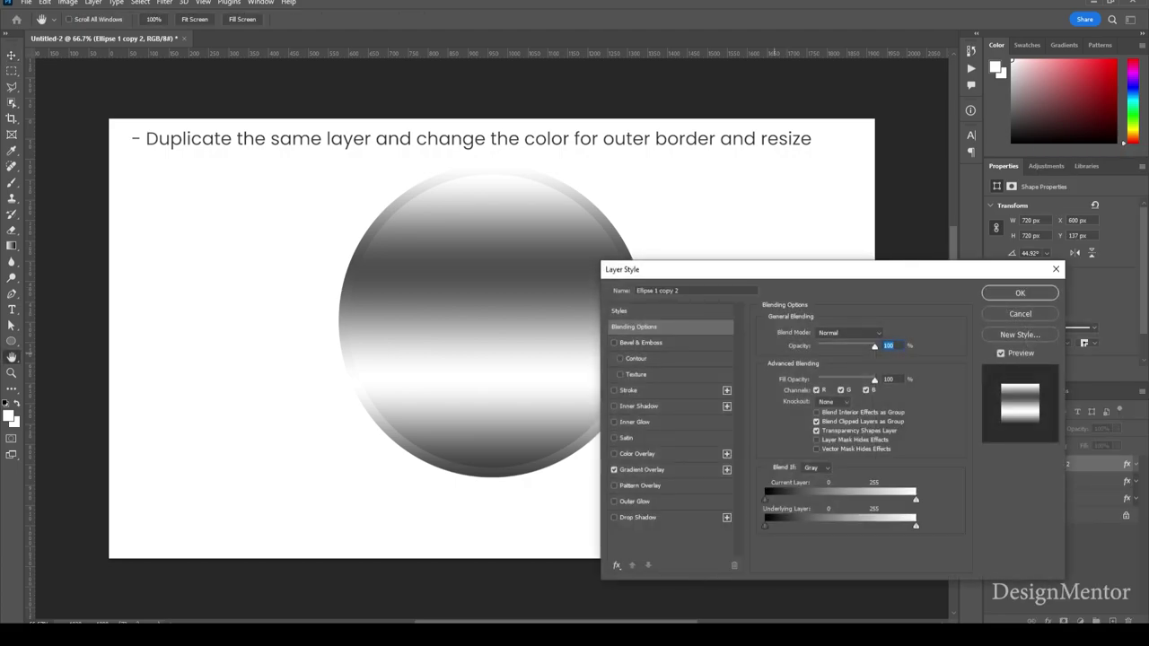
left_click(639, 469)
left_click_drag(646, 269, 721, 304)
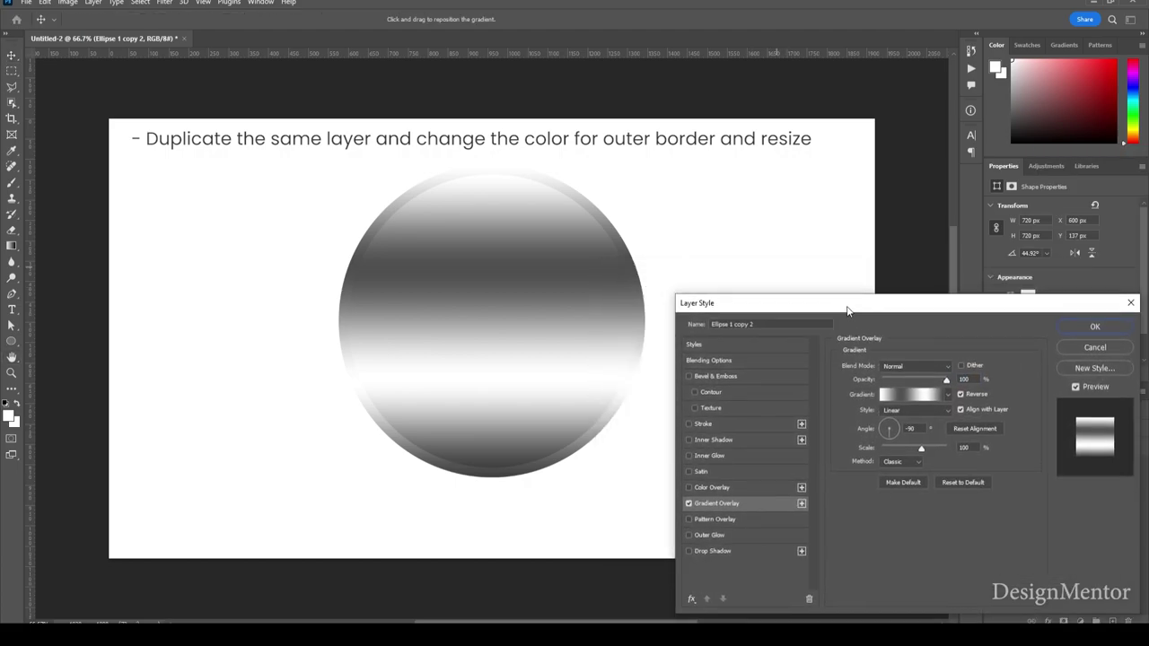
left_click(909, 394)
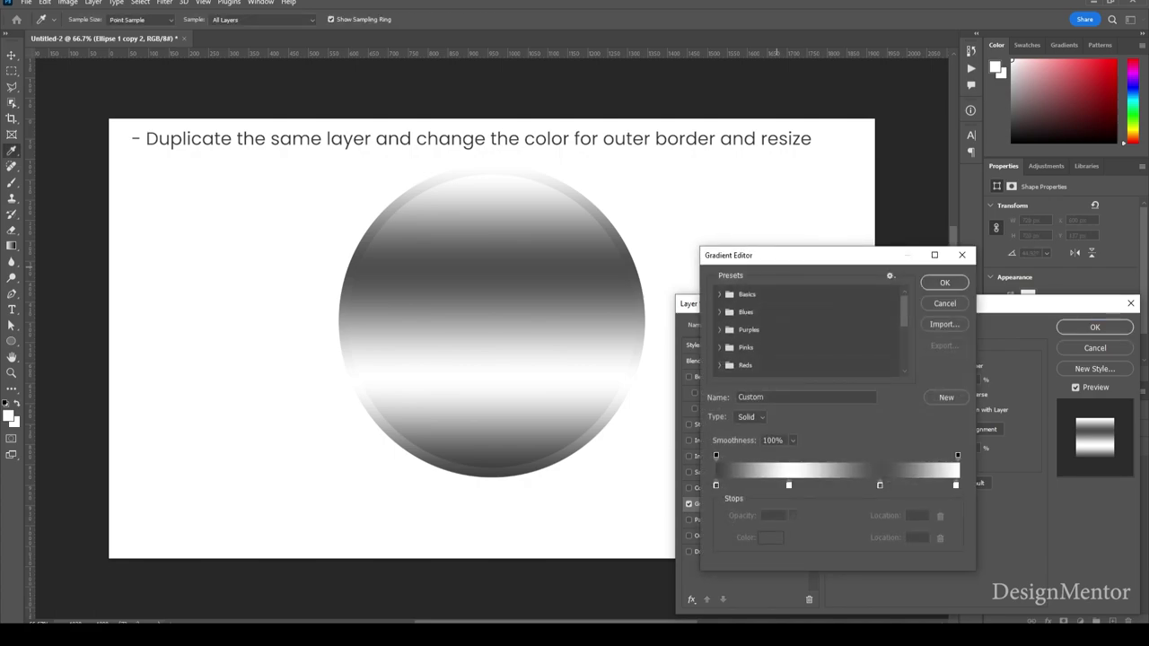
Remove the two middle gradient stops and set the left stop to dark teal 021d1a
left_click_drag(788, 485, 788, 538)
left_click_drag(878, 484, 879, 539)
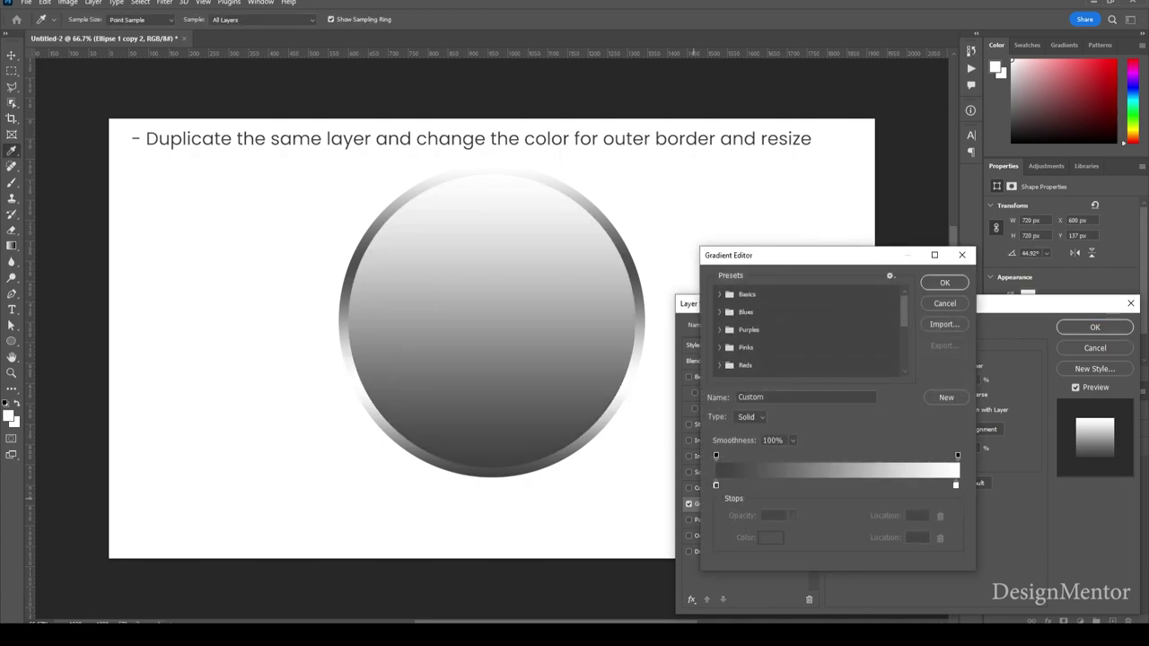
left_click(715, 485)
left_click(770, 536)
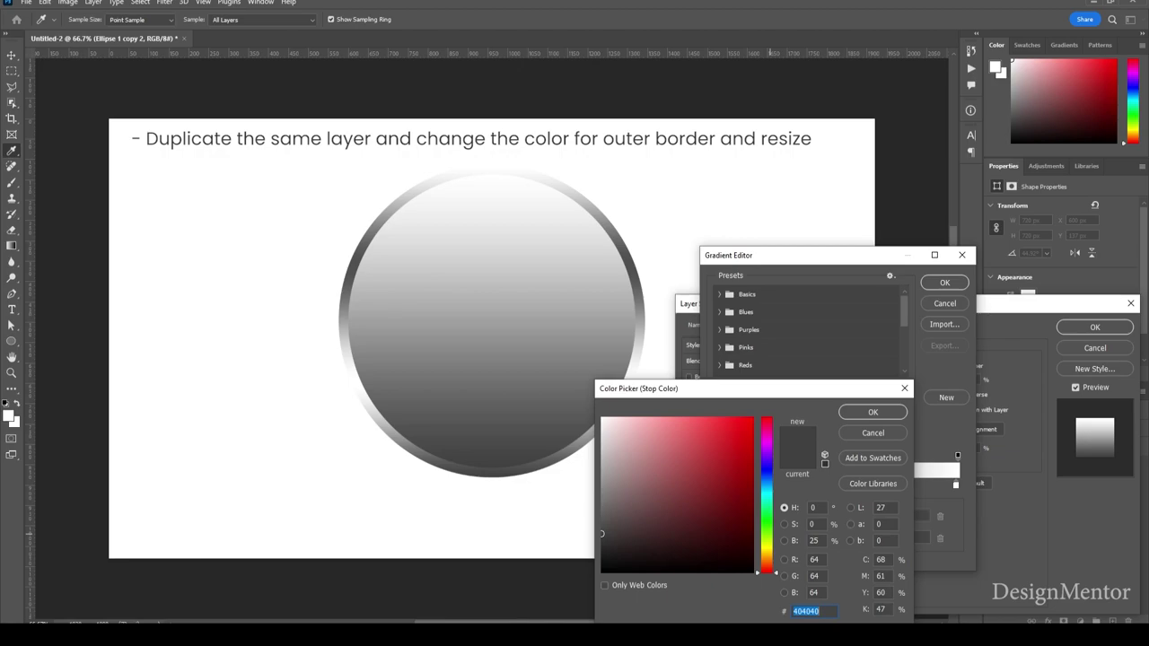
left_click(766, 474)
left_click(765, 555)
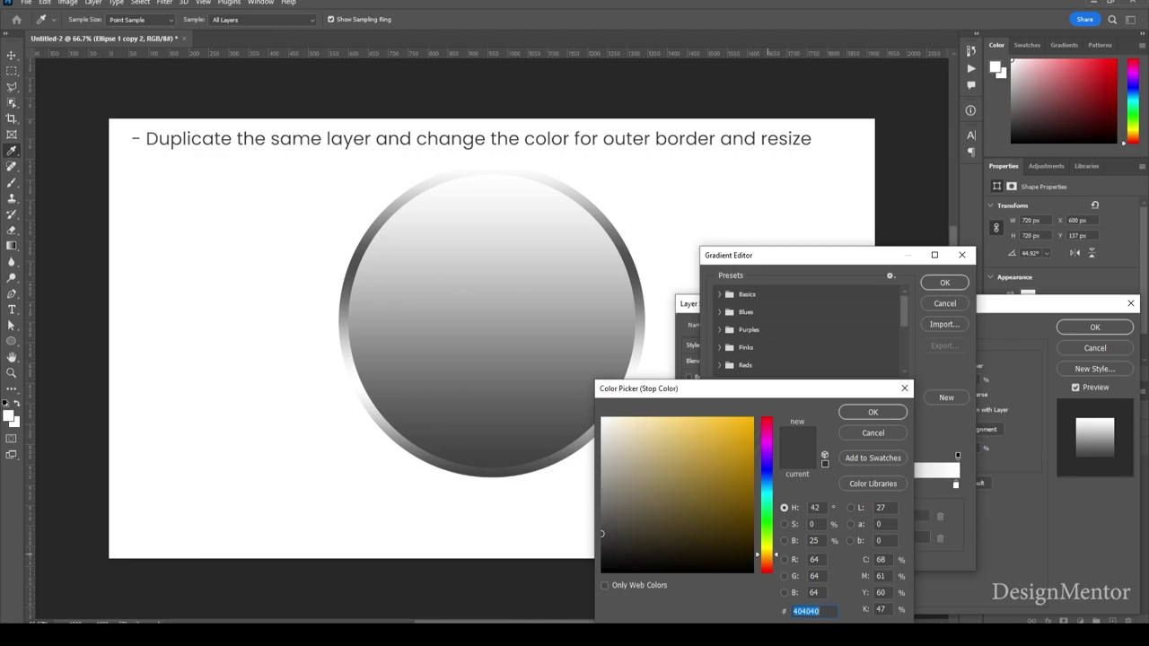
left_click_drag(765, 552, 765, 496)
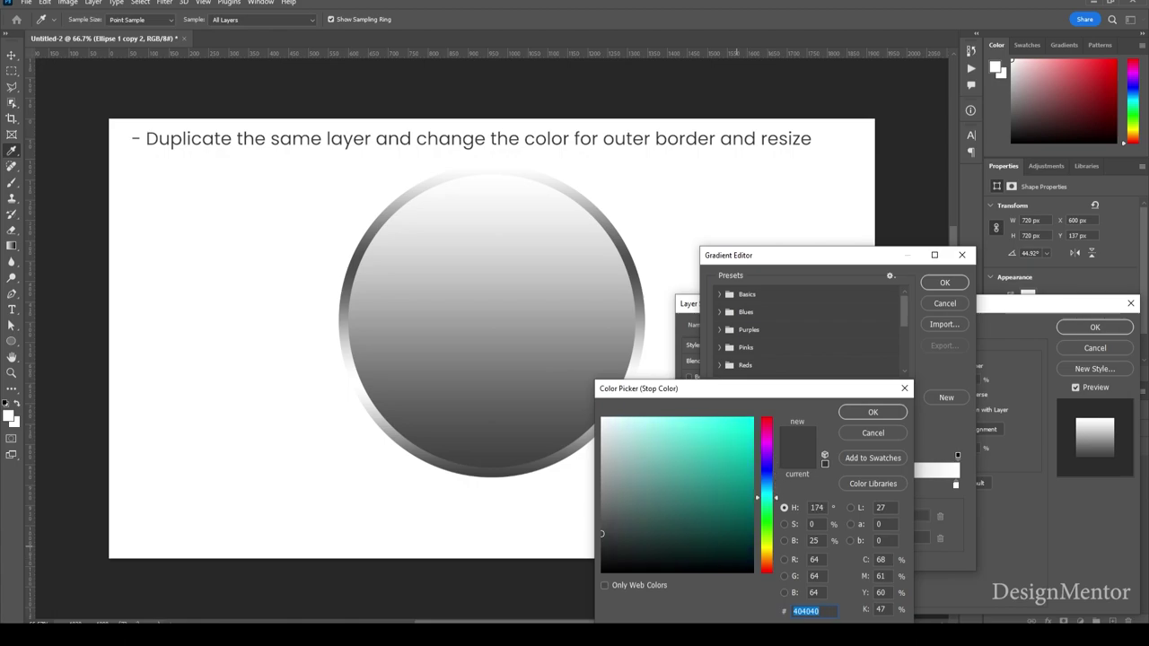
left_click_drag(731, 545, 741, 555)
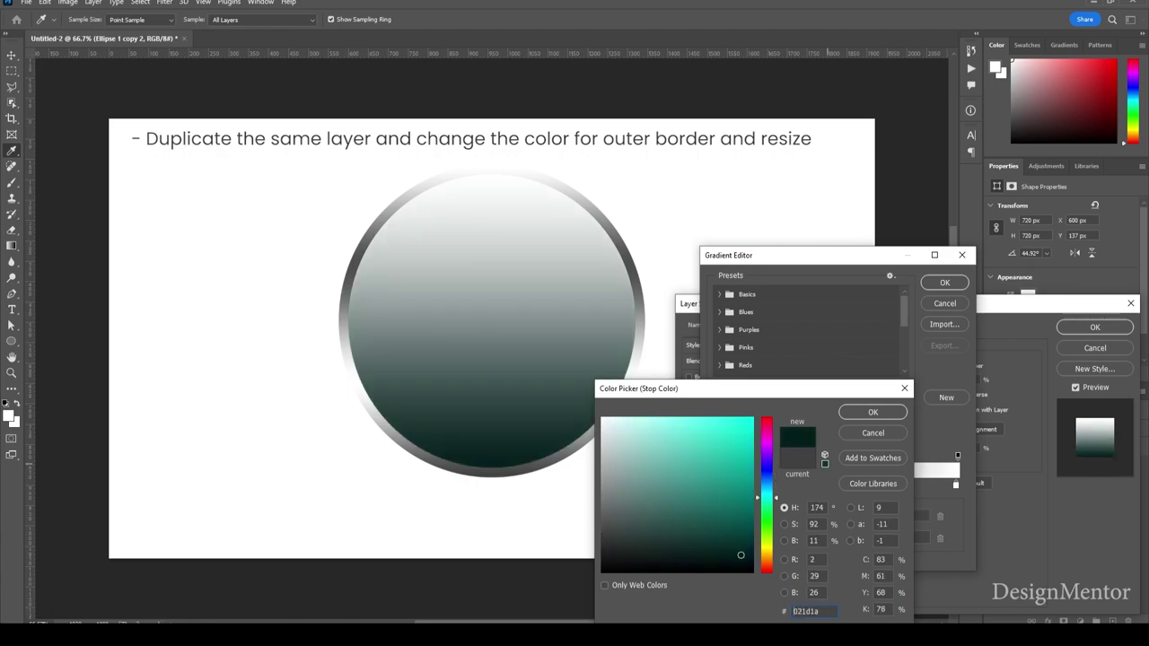
double_click(805, 611)
key("Return")
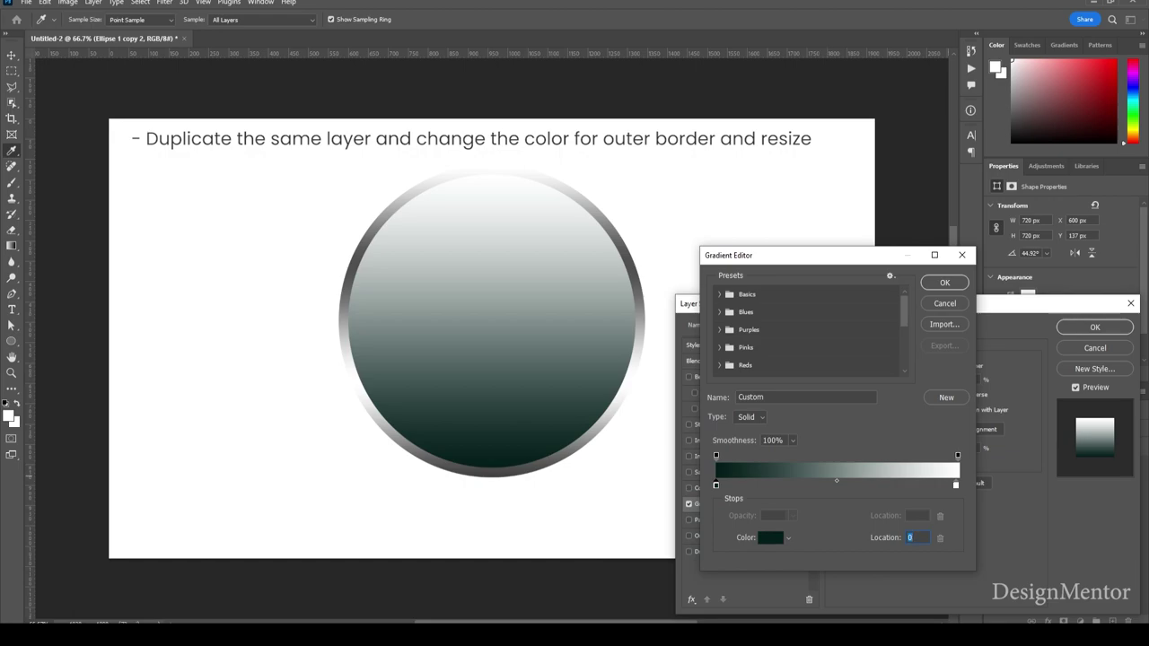
left_click(770, 538)
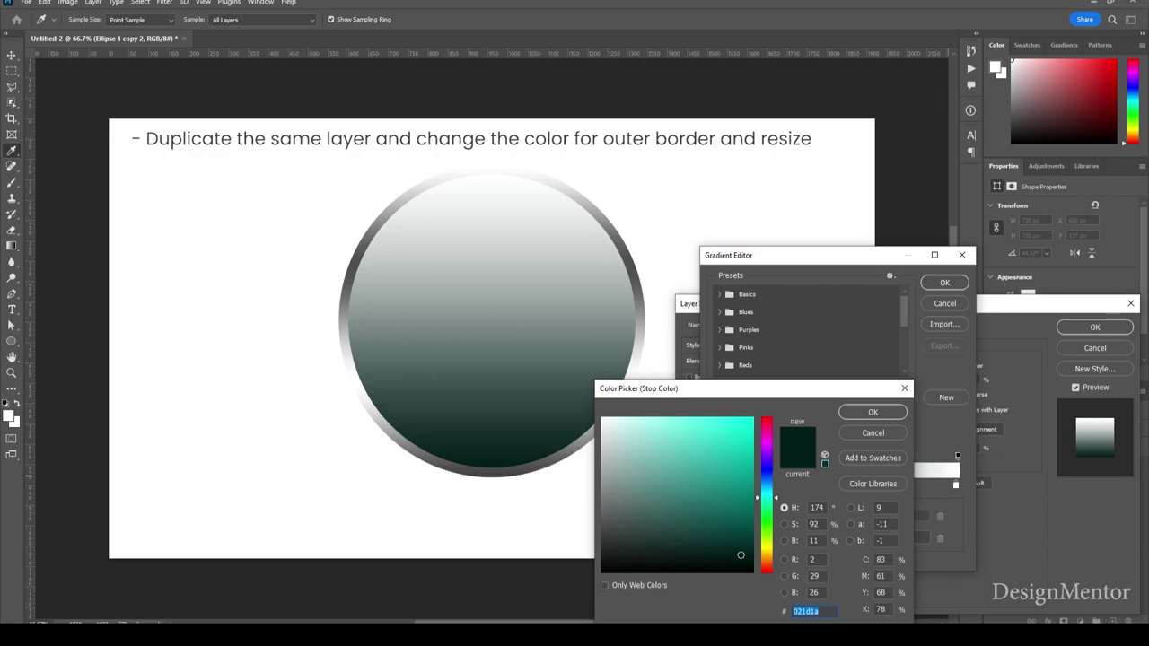
left_click(873, 412)
Set the right stop to dark green 0b3631 and keep the new gradient
left_click(957, 485)
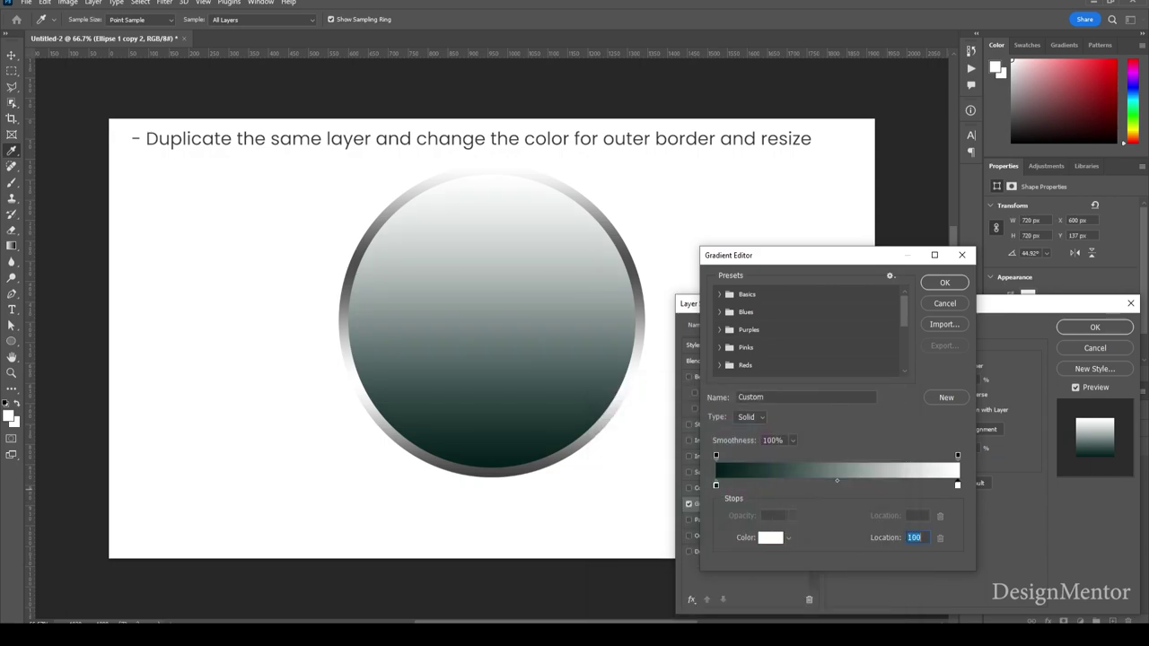
left_click(770, 537)
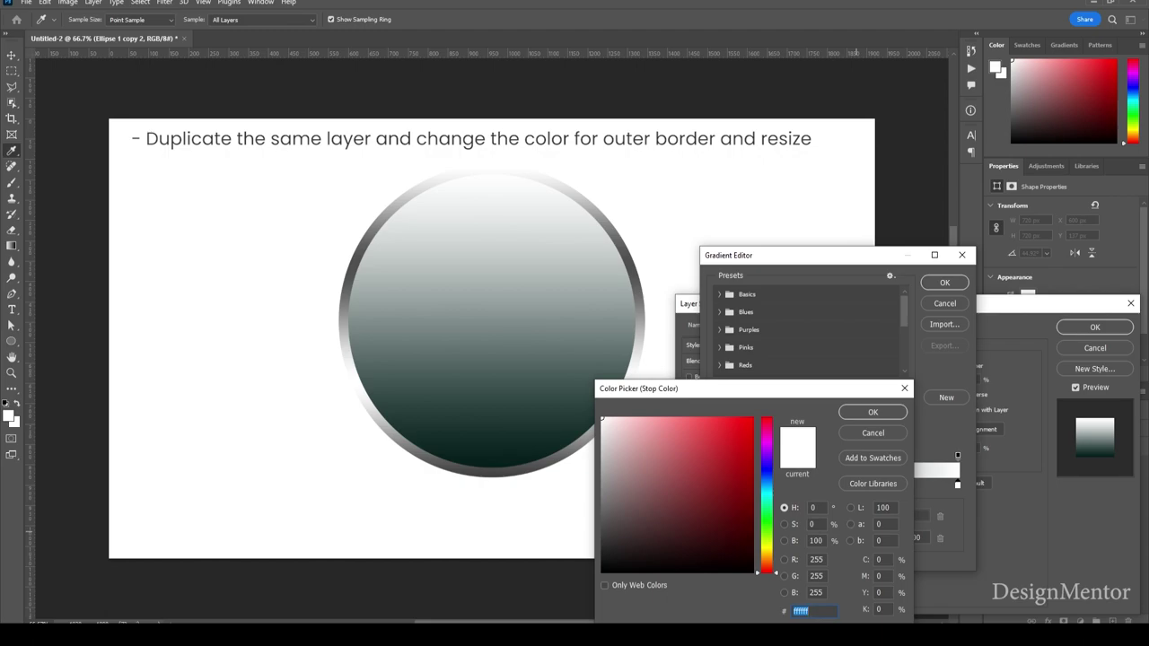
type("021d1a")
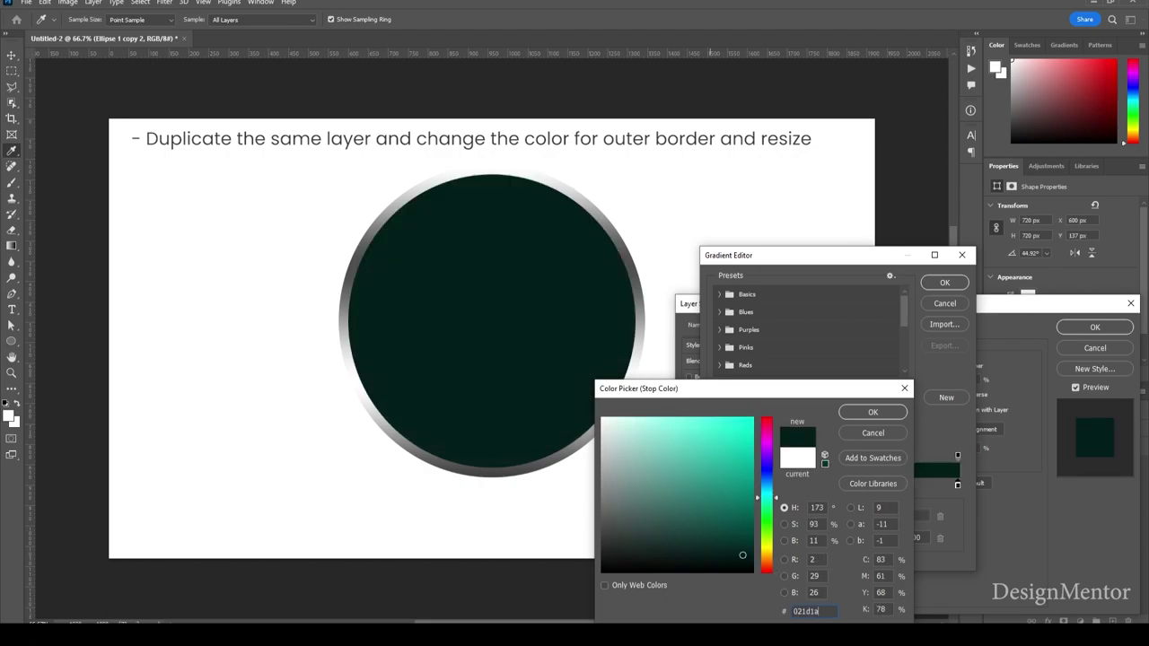
type("0b3631")
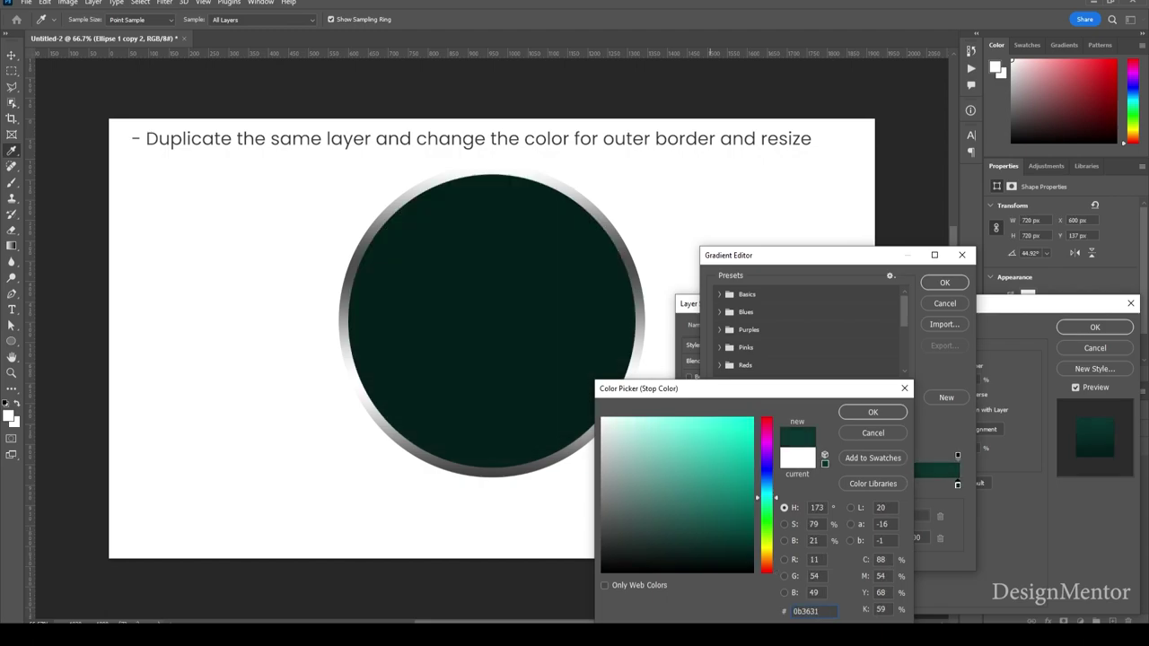
key("Return")
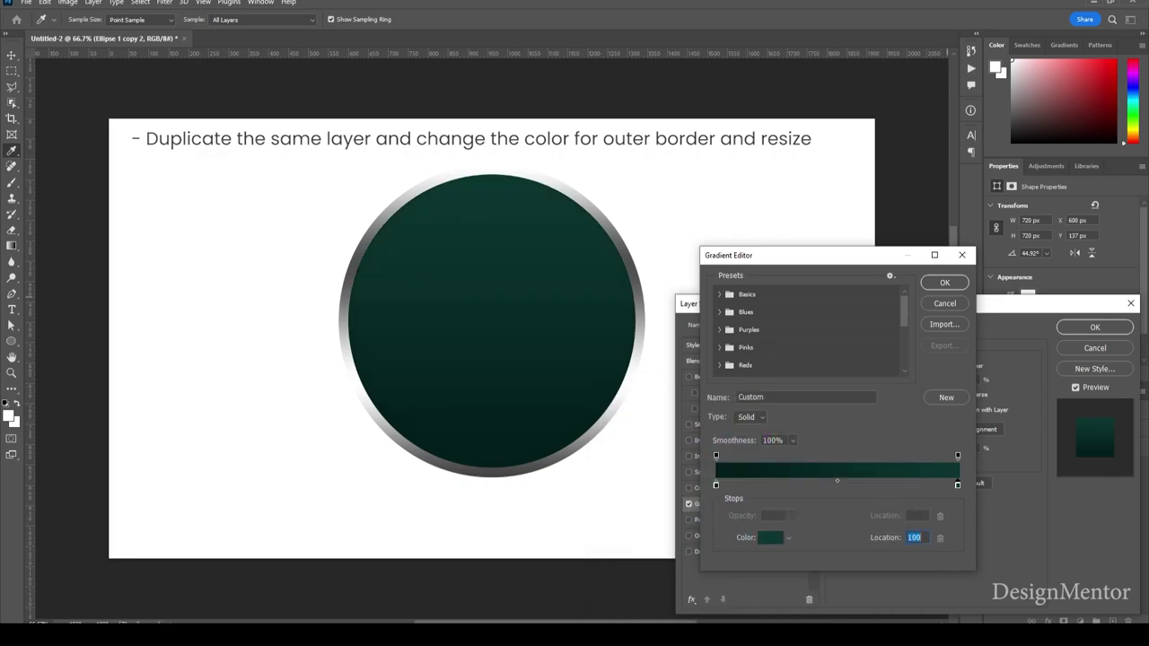
key("Return")
key("Return")
Scale Ellipse 1 copy 2 to 95% (684 px) around its centre and commit
key("ctrl+t")
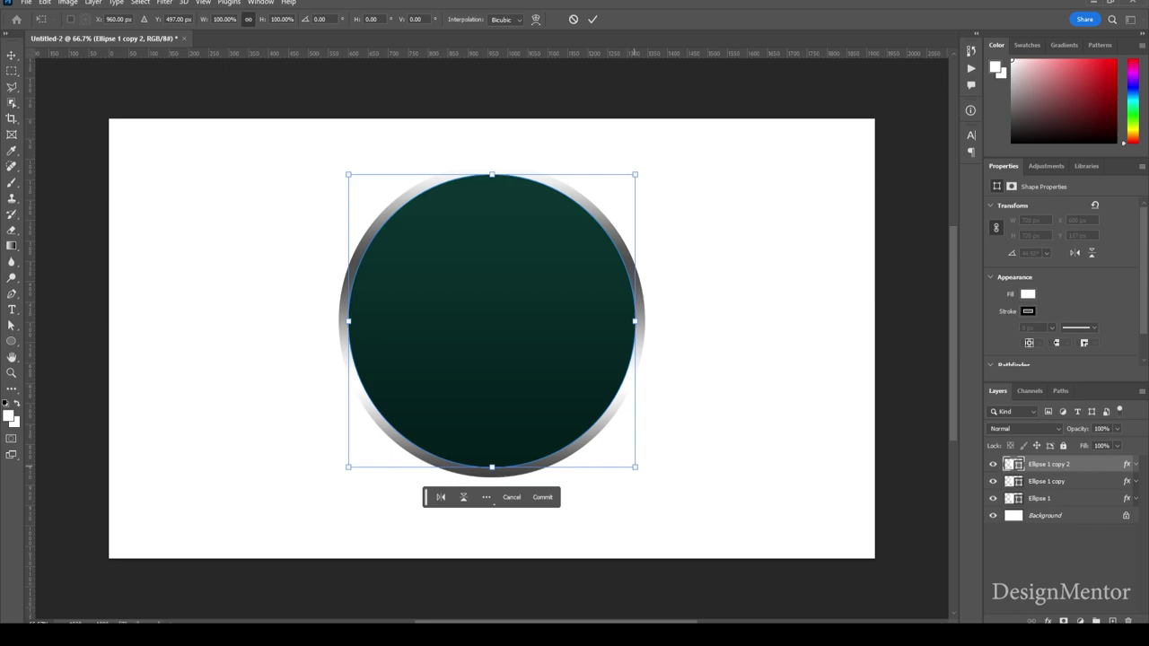
left_click_drag(634, 466, 628, 459)
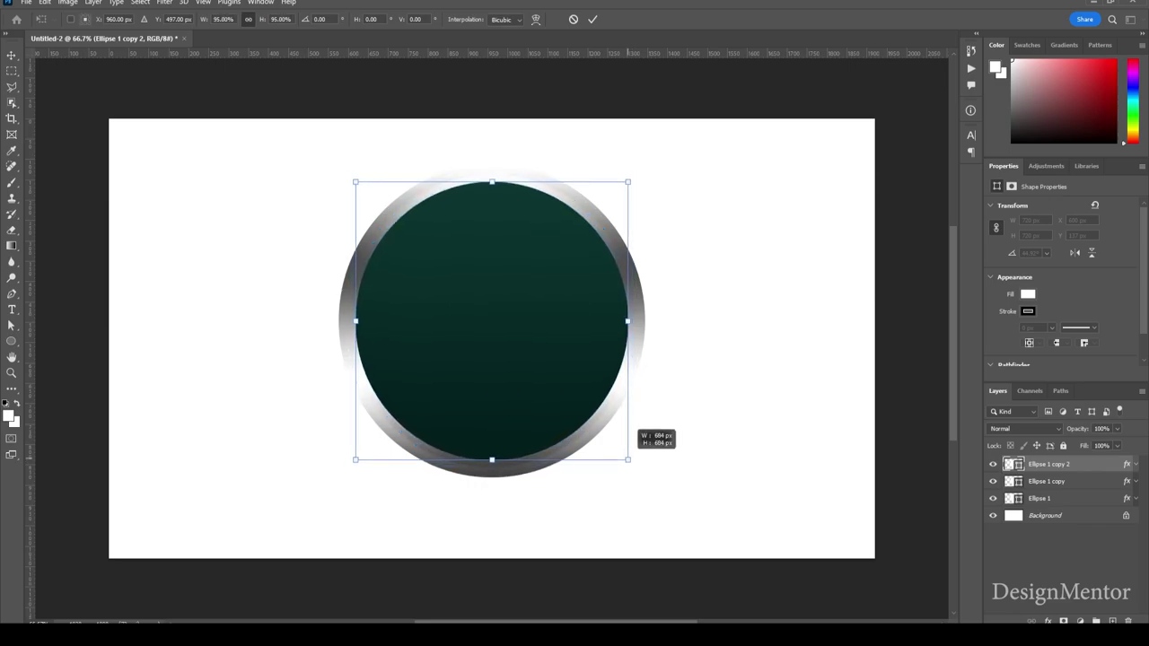
left_click(592, 19)
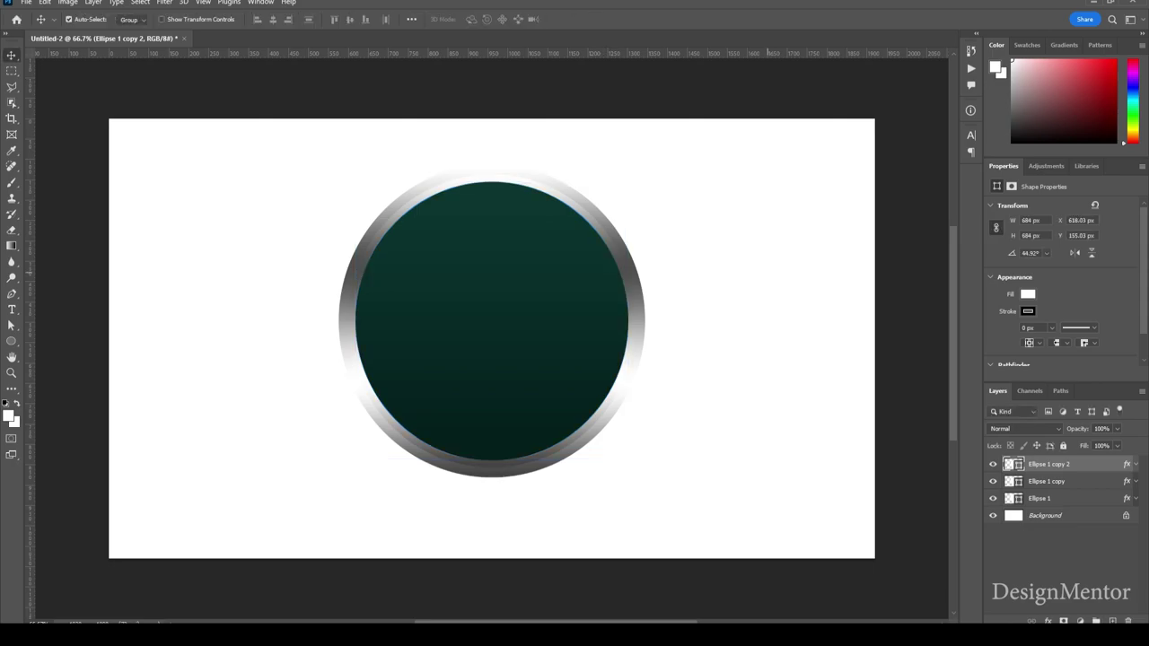
Duplicate the top circle into Ellipse 1 copy 3 and bring up its gradient overlay settings
right_click(1046, 464)
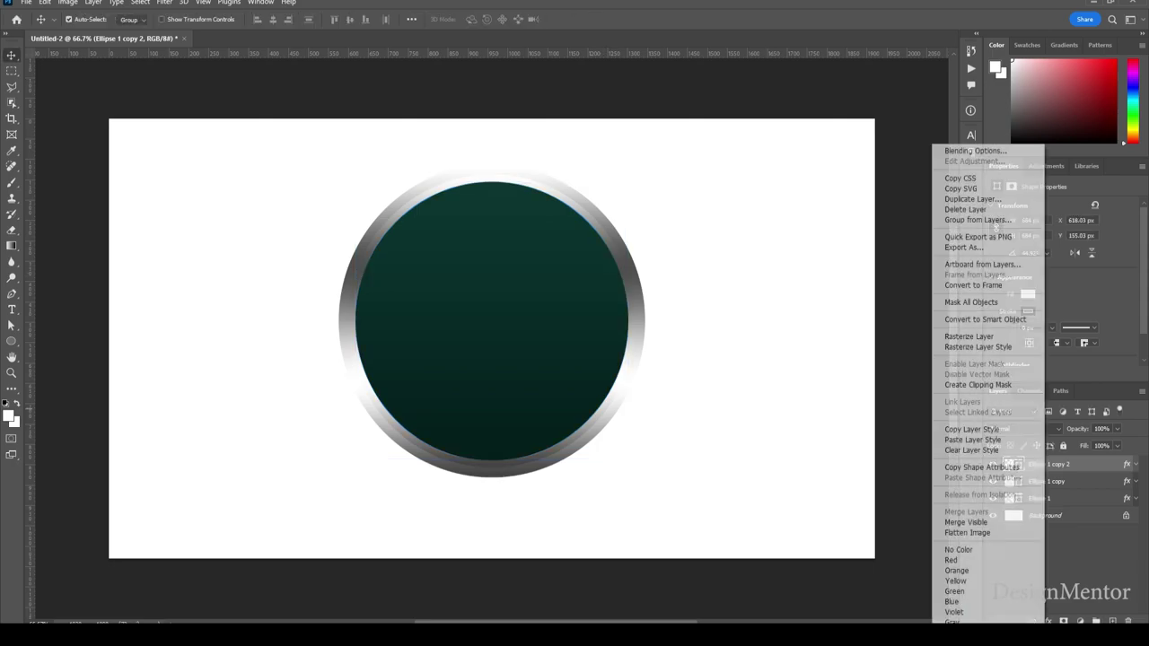
left_click(972, 198)
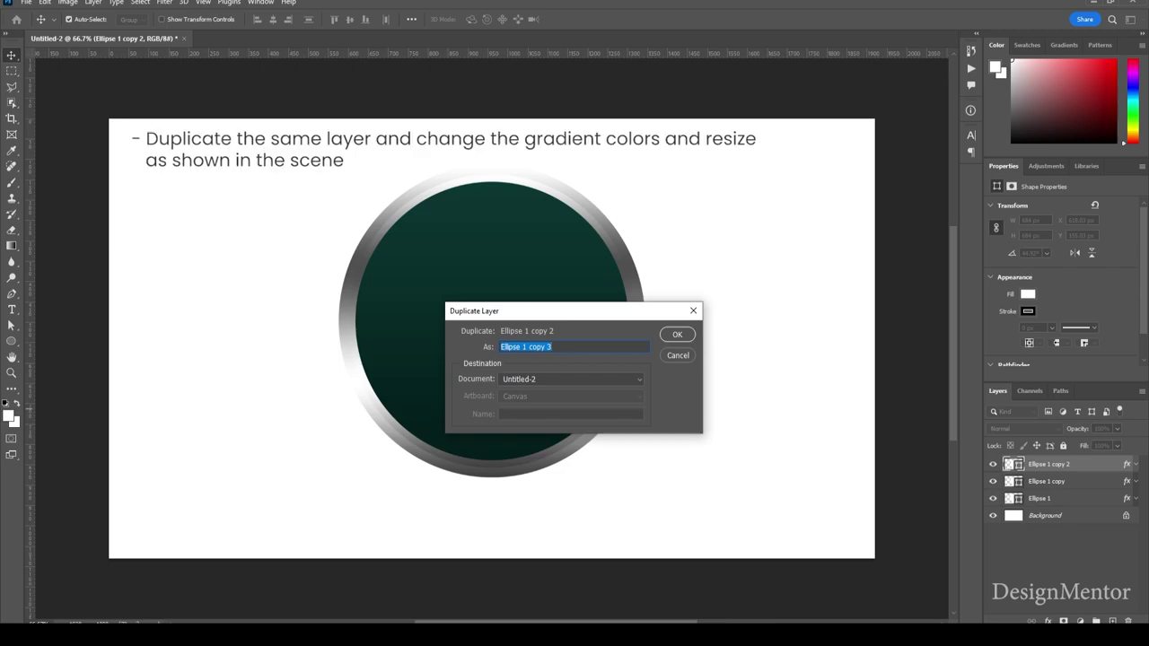
key("Return")
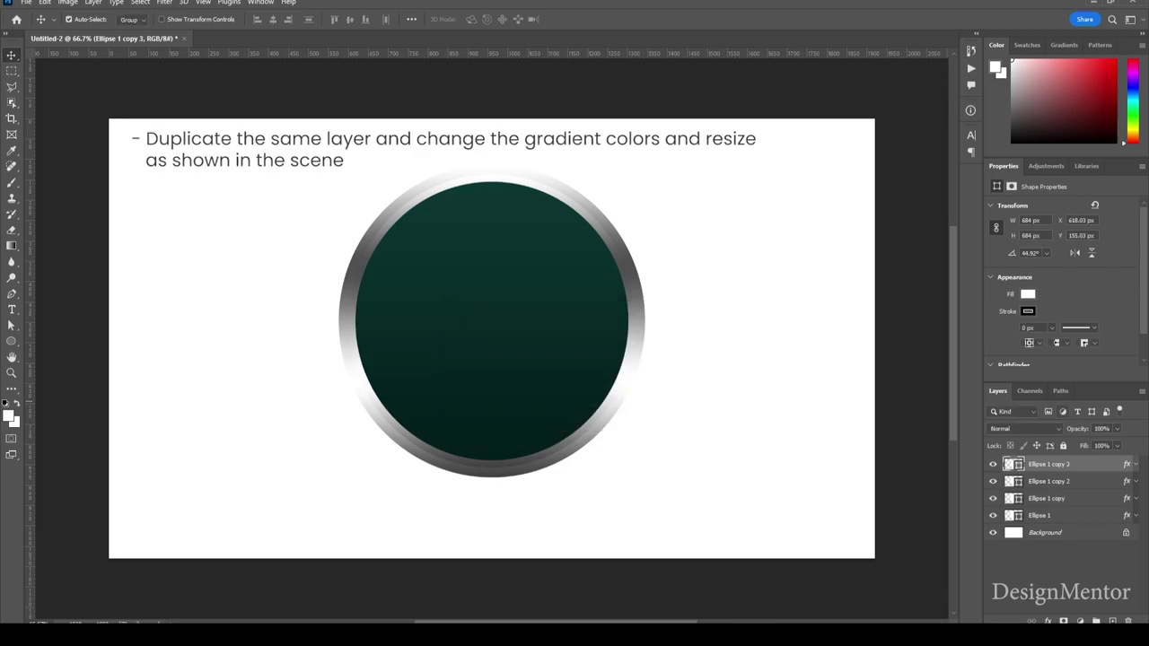
right_click(1045, 464)
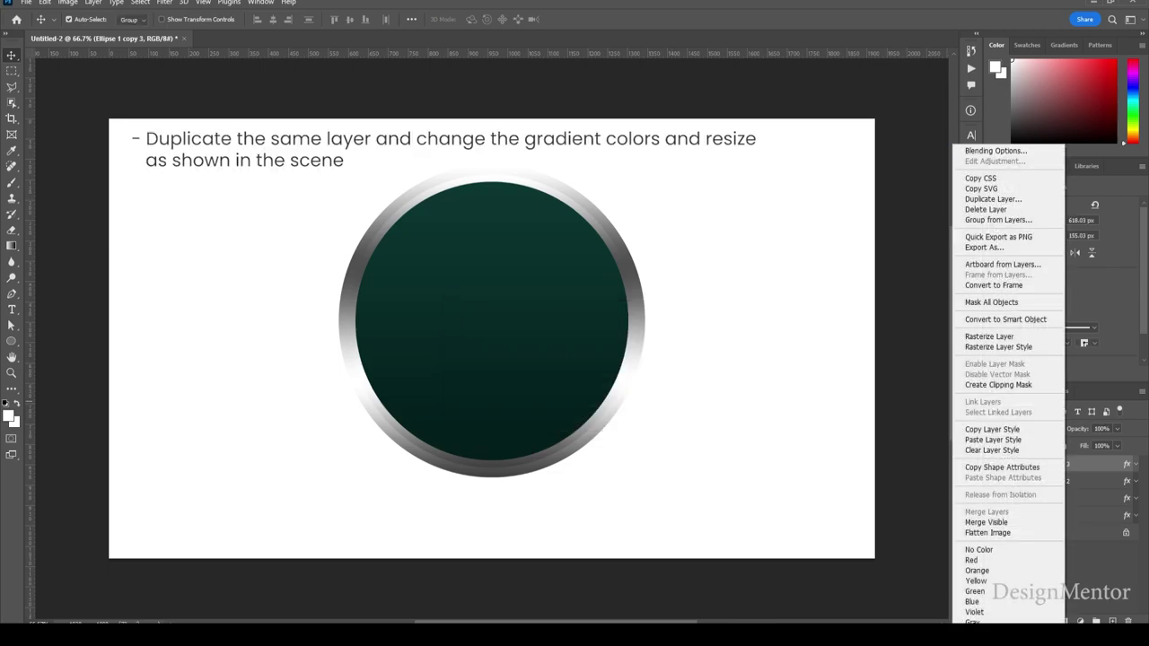
left_click(987, 149)
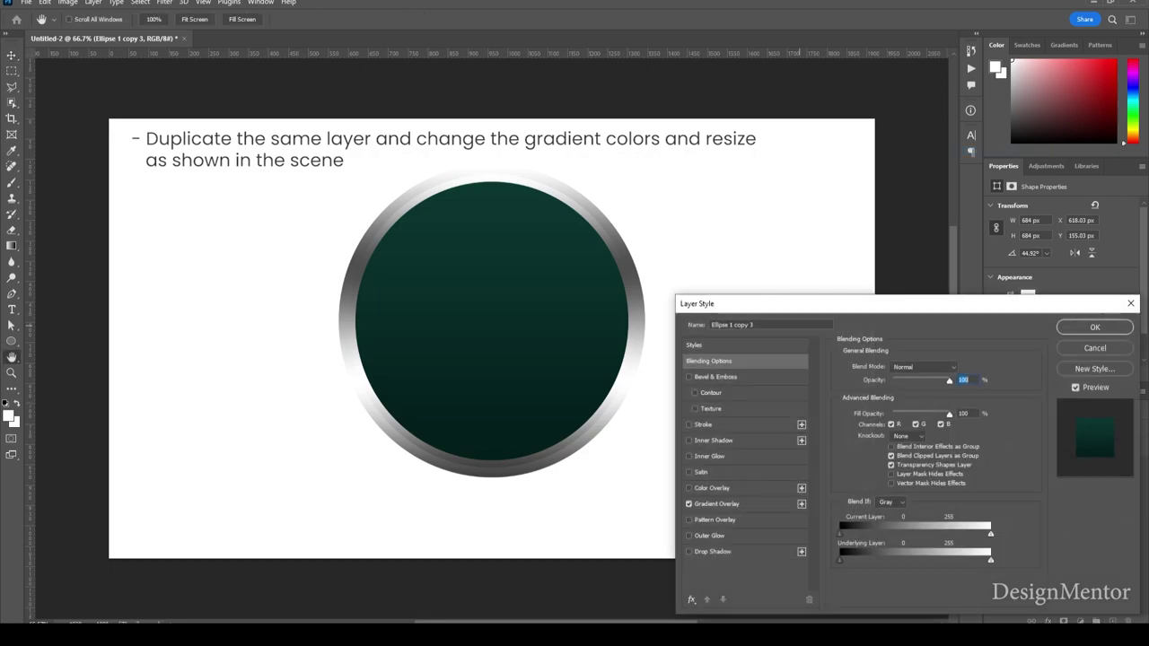
left_click(716, 503)
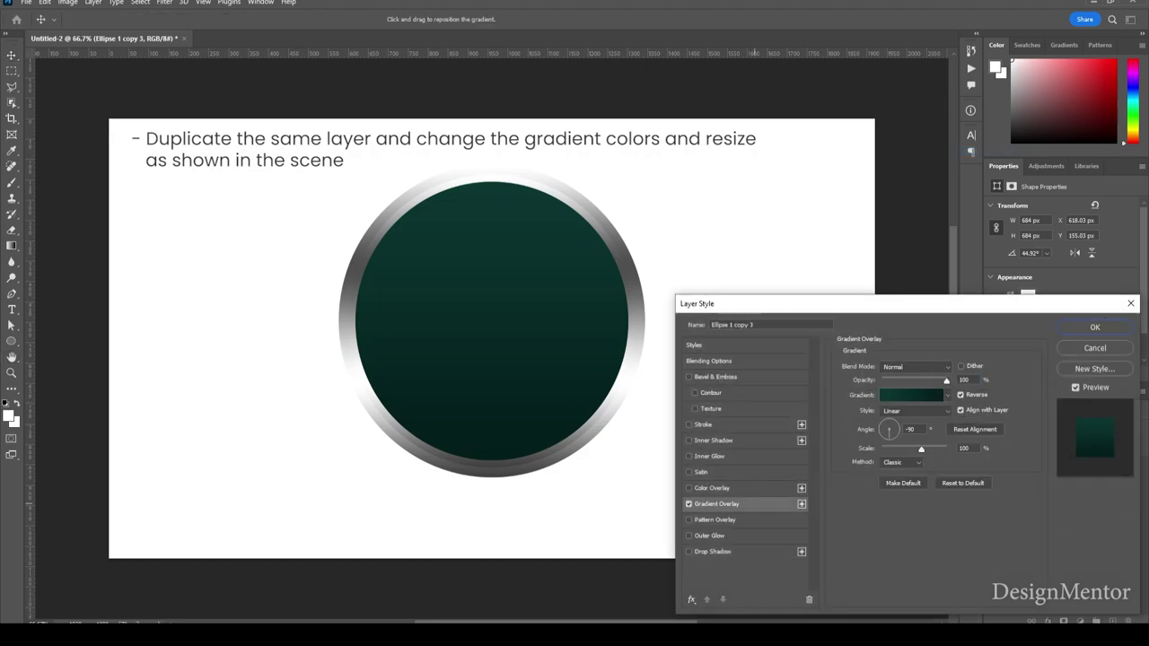
left_click(911, 395)
Set the gradient stops to light cyan and light blue 4ac1ff, and apply the style
left_click(715, 484)
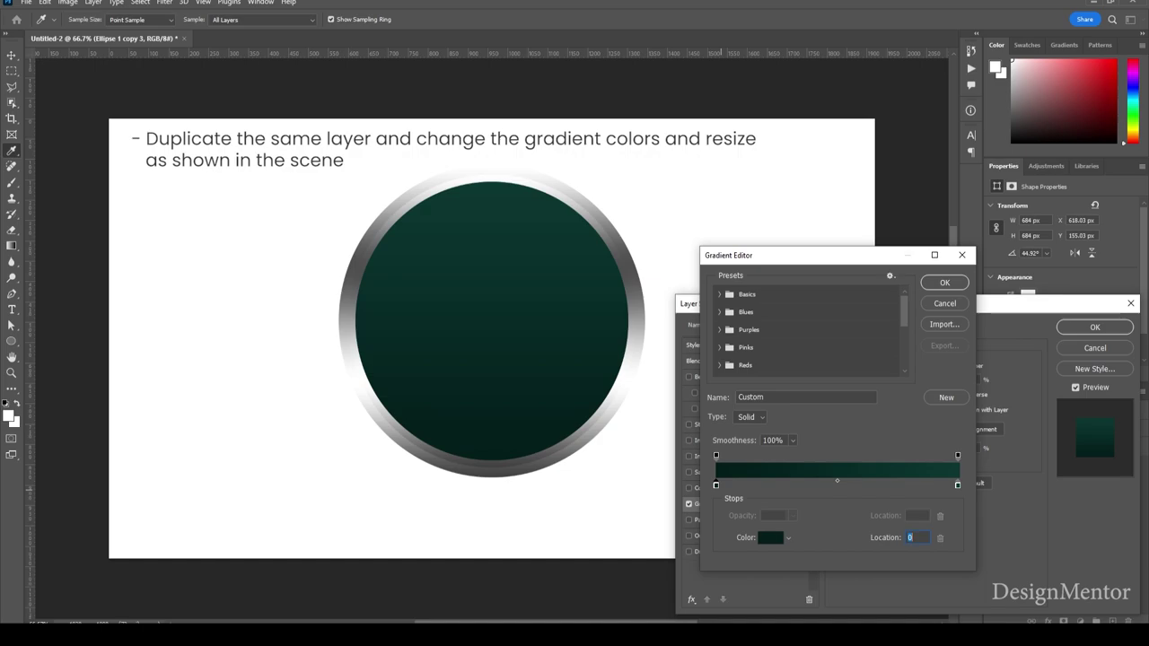
left_click(771, 536)
type("01ffe4")
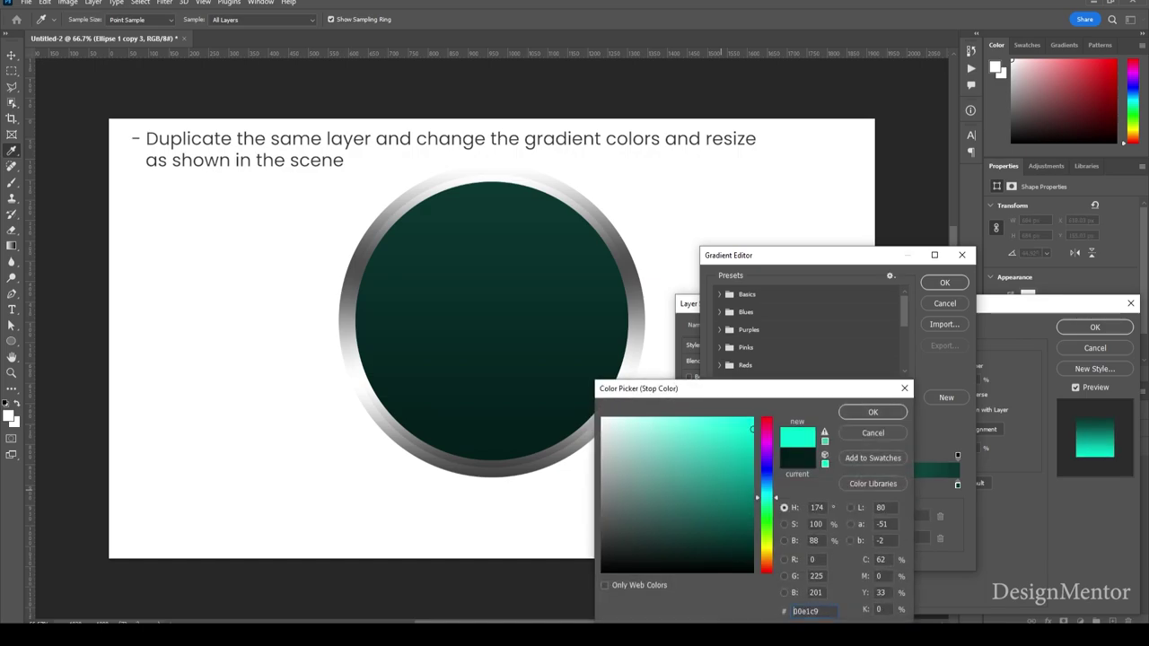
left_click_drag(751, 419, 692, 418)
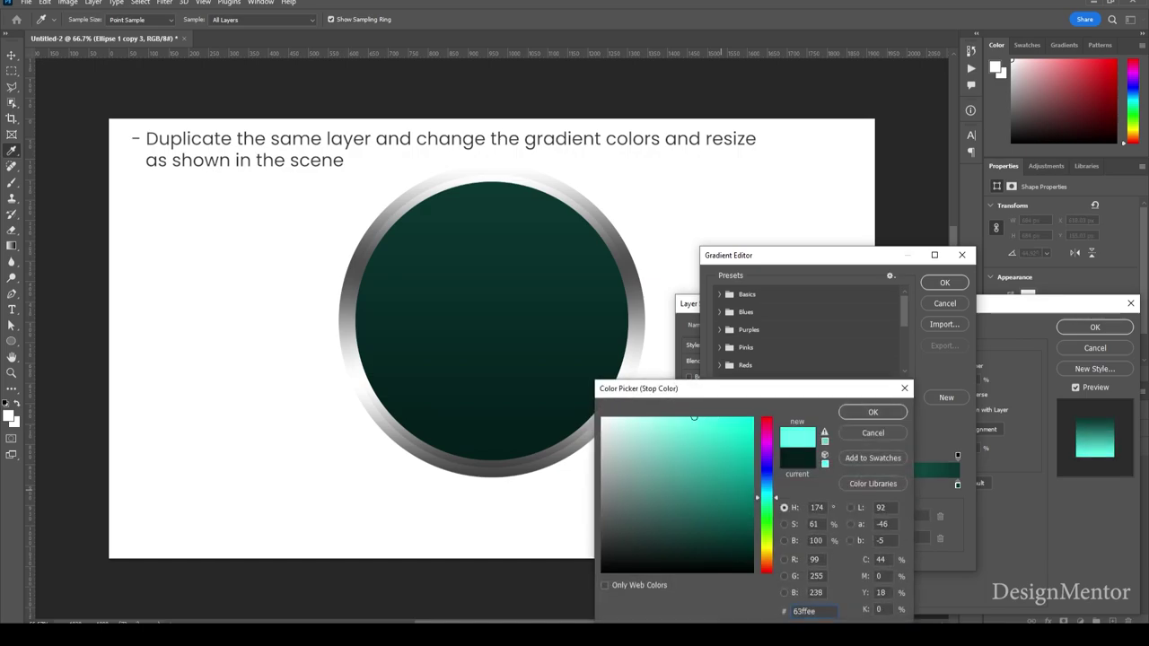
left_click(872, 412)
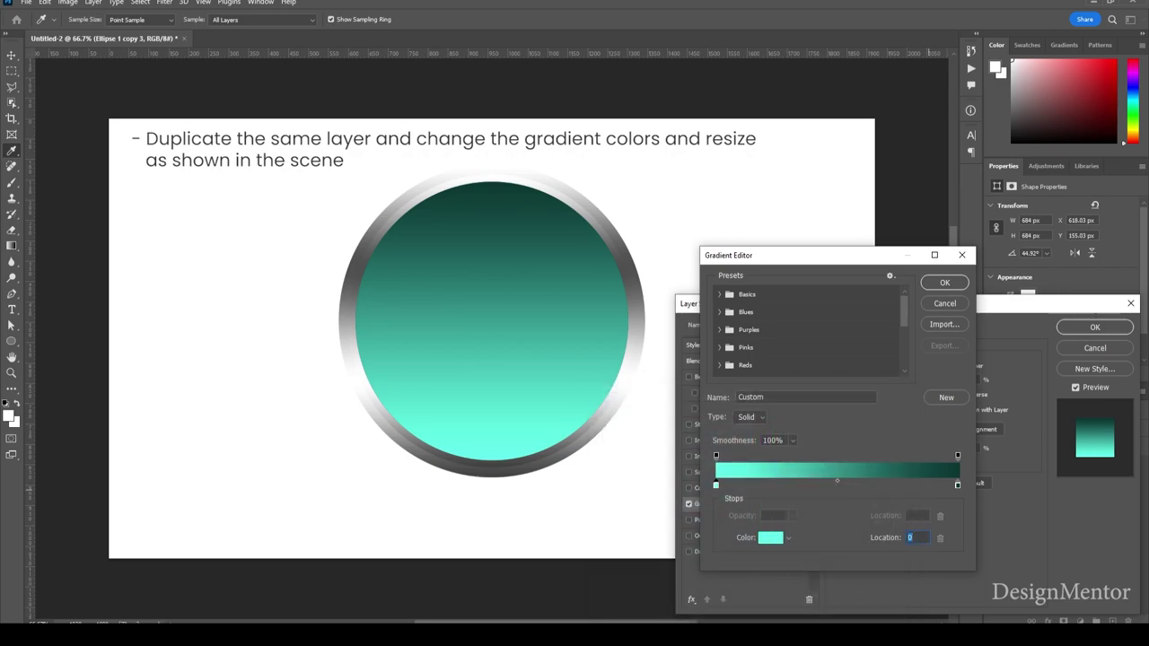
left_click(956, 485)
left_click(770, 537)
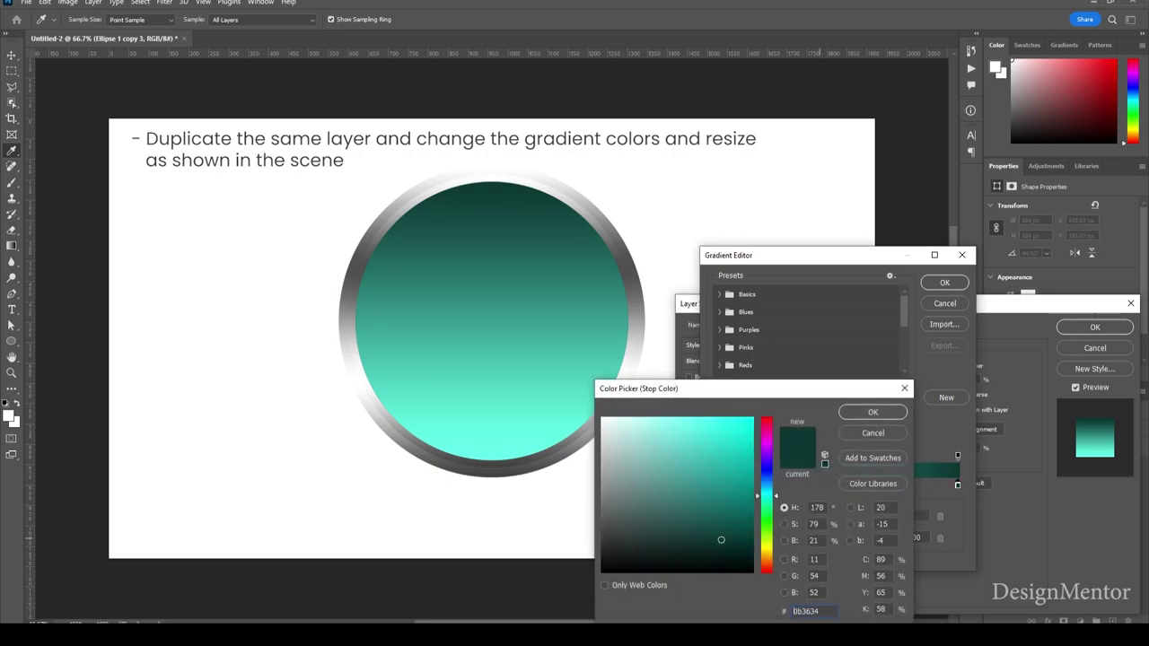
type("0b27364ac1ff")
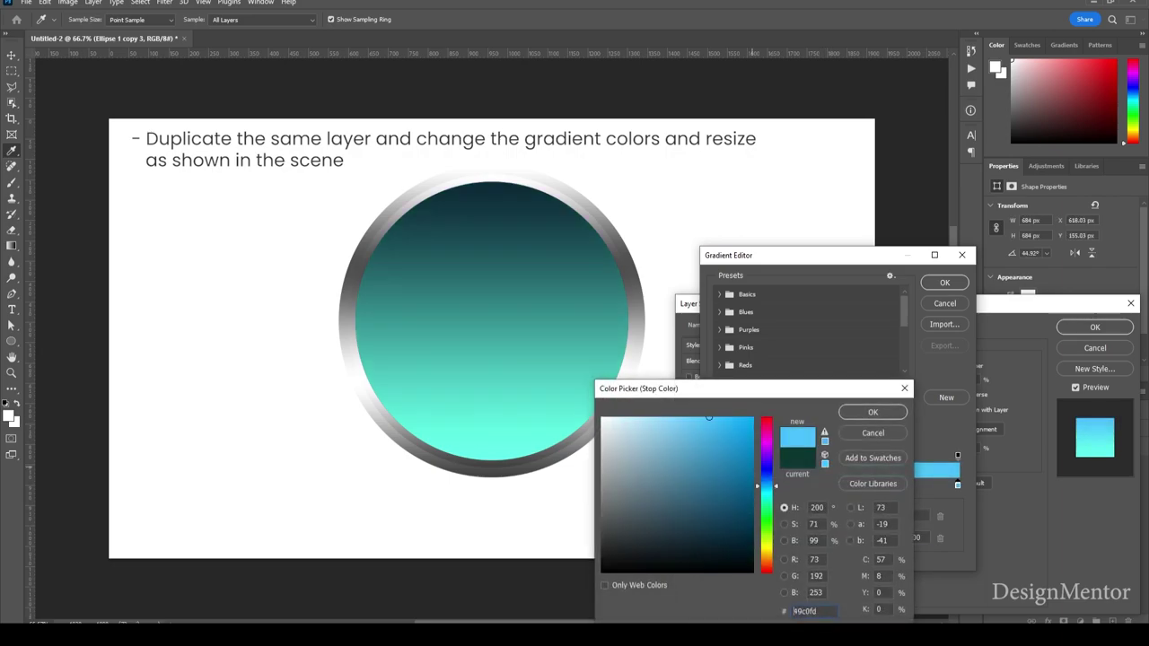
left_click(872, 412)
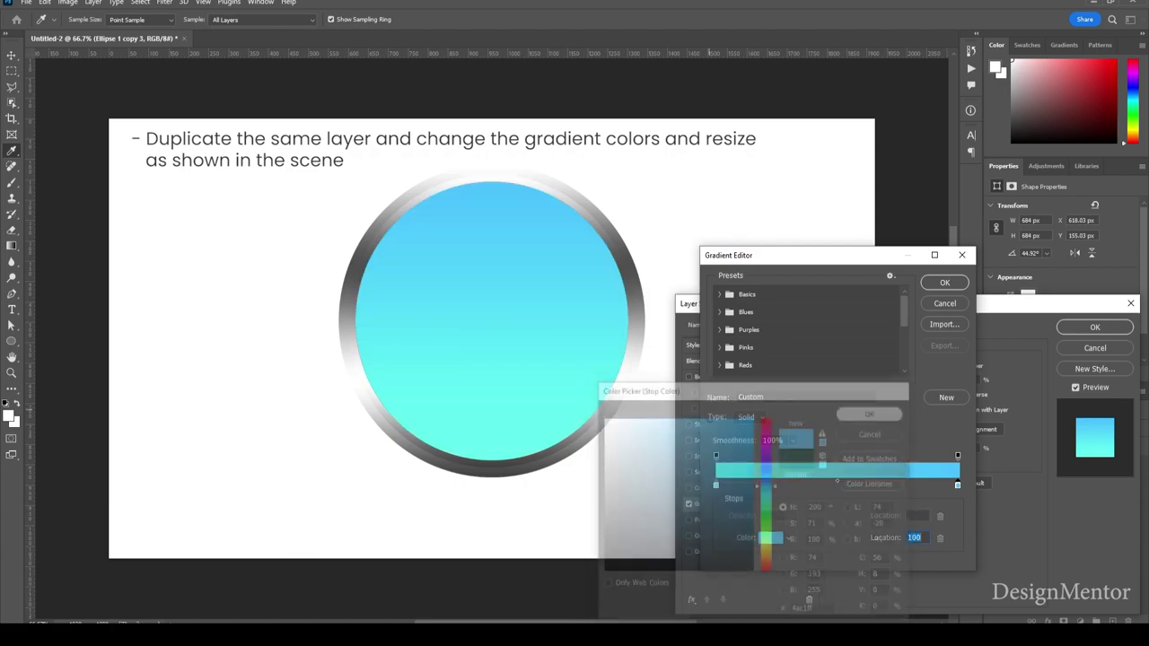
left_click(944, 282)
left_click(1094, 326)
key("ctrl+t")
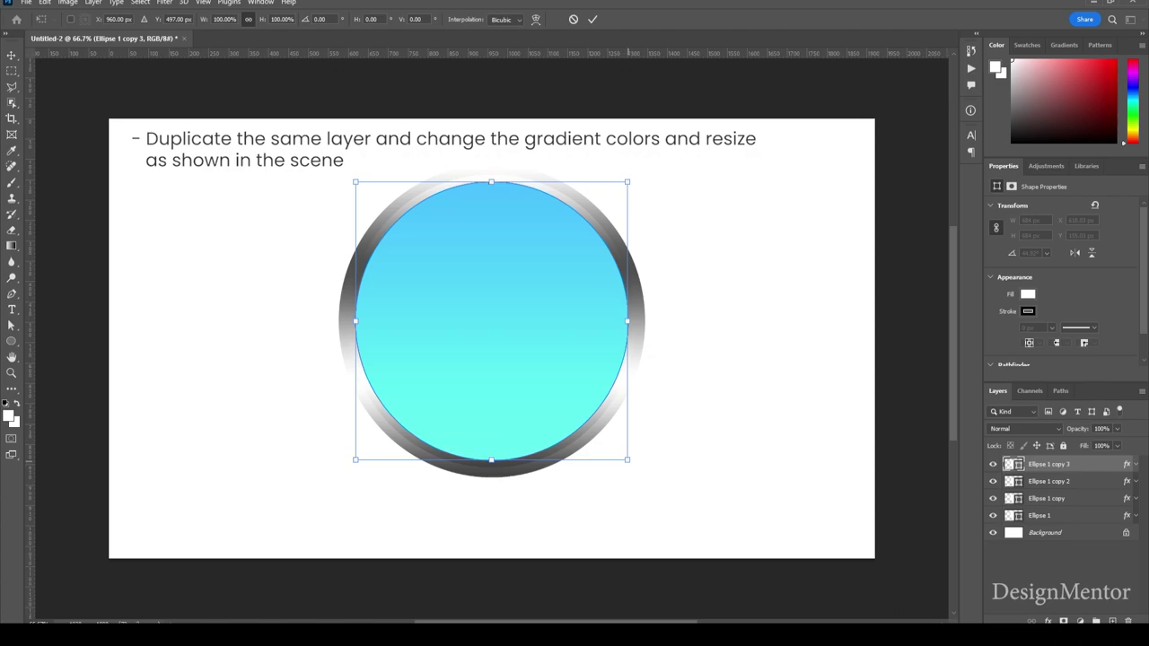
Shrink Ellipse 1 copy 3 to about 636 px, commit, and reselect the layer
left_click_drag(627, 460, 621, 450)
left_click_drag(620, 449, 618, 448)
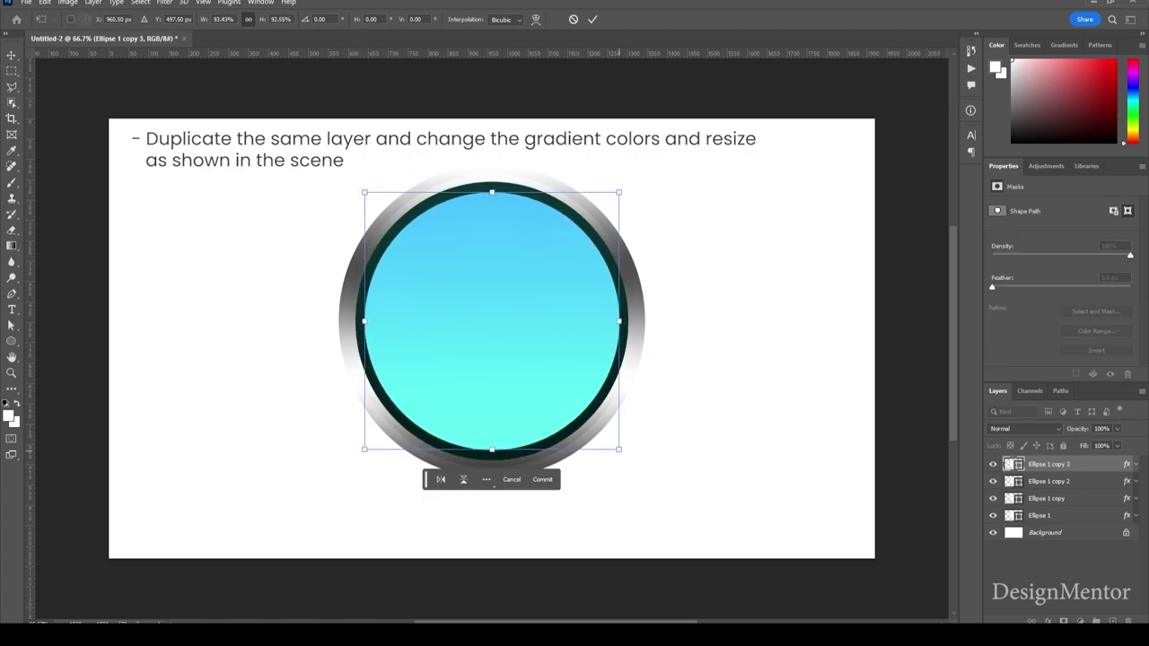
left_click(592, 19)
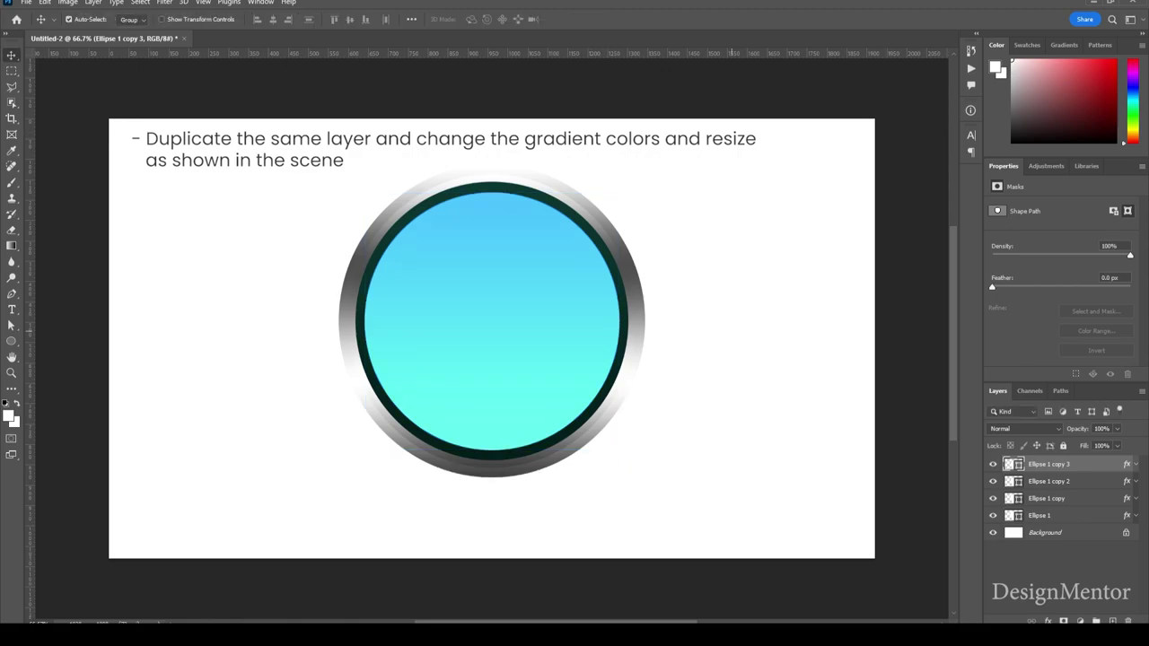
left_click(1059, 574)
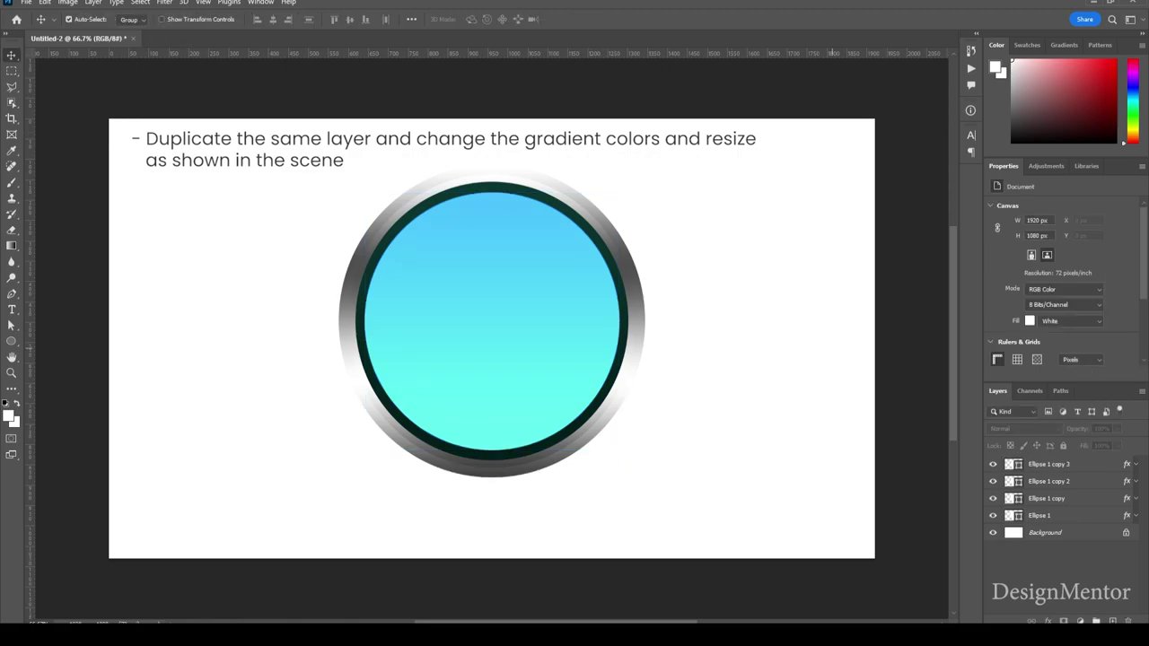
left_click(1059, 464)
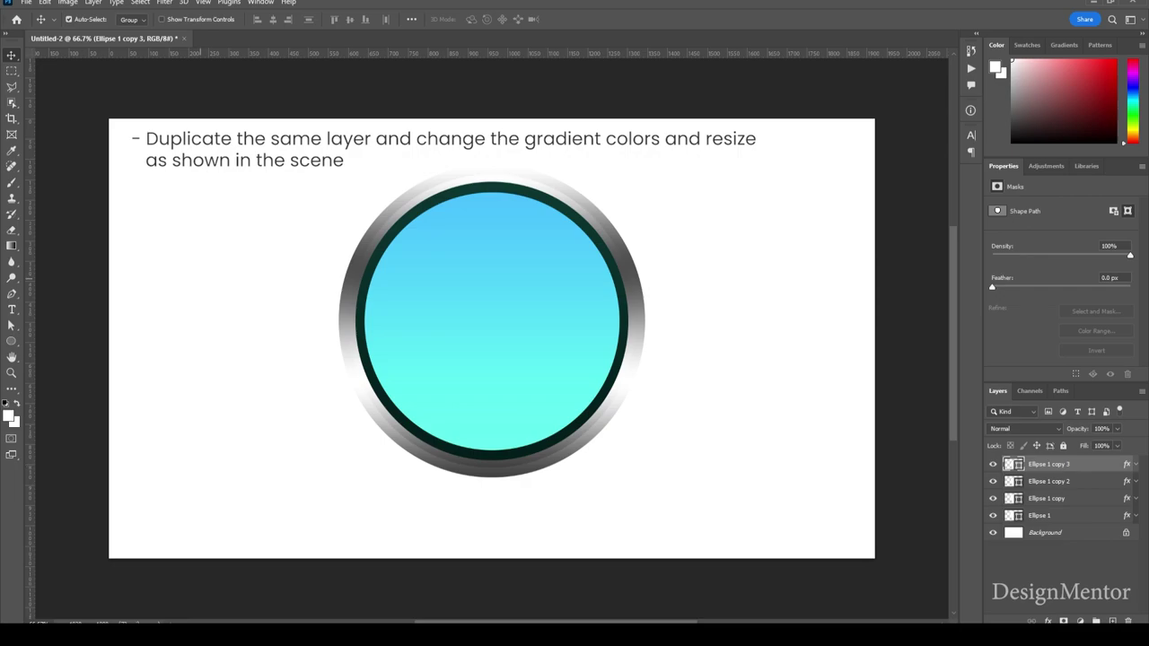
Add 'SUBSCRIBE' in white Gilroy-ExtraBold 75 pt and centre it on the cyan circle
key("t")
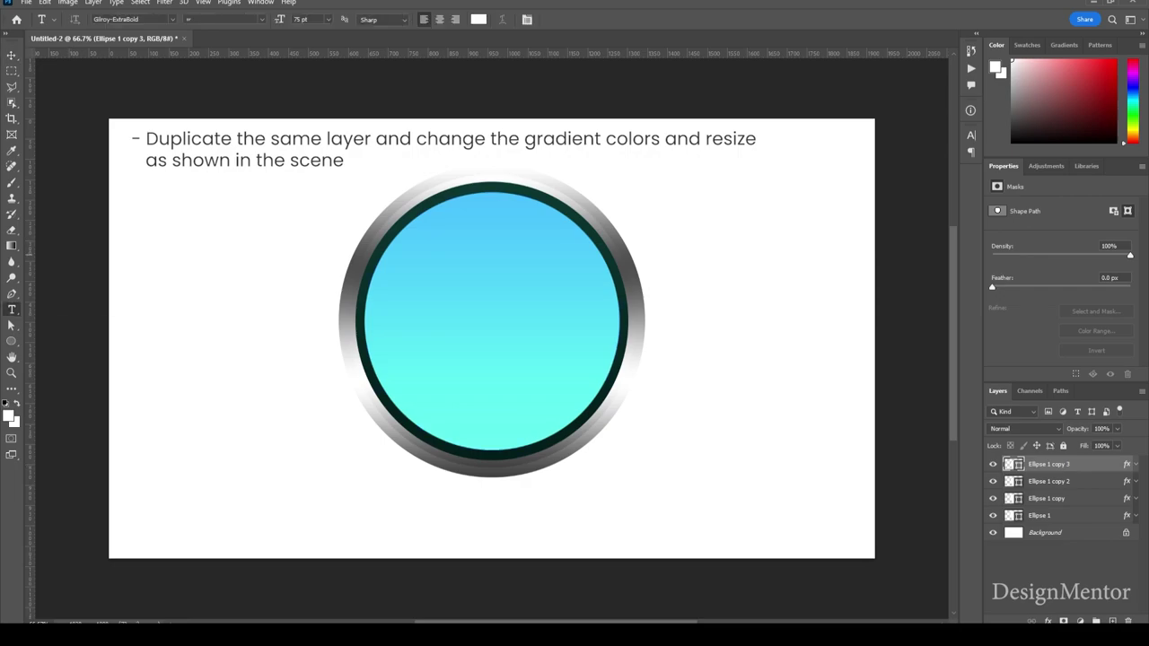
left_click(126, 19)
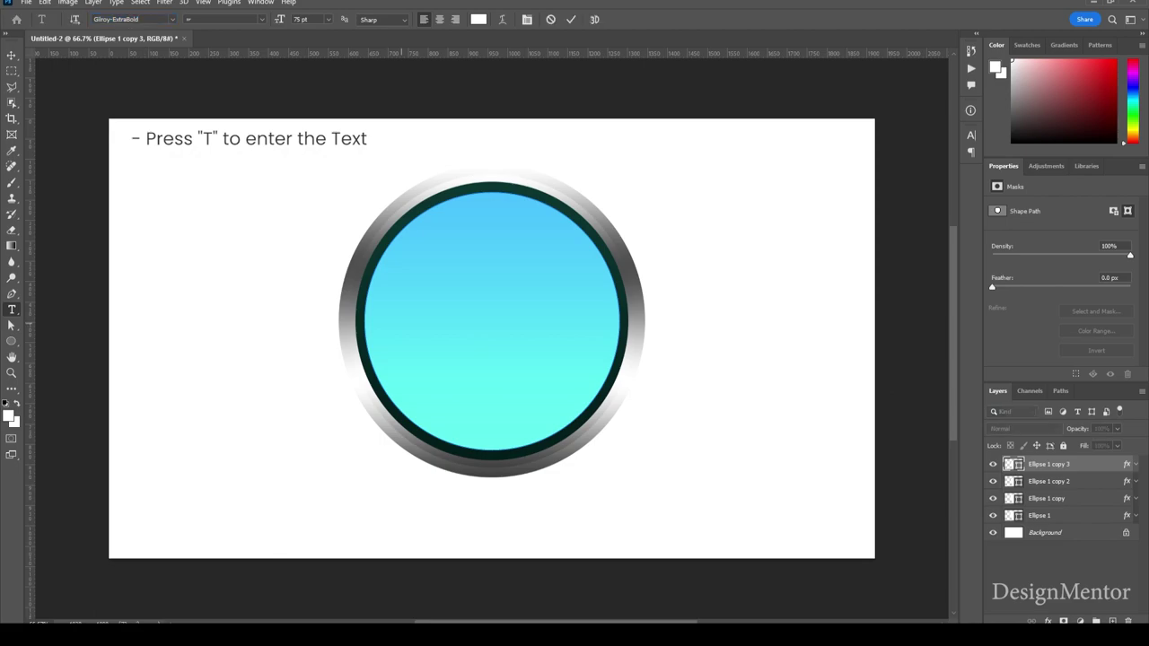
left_click_drag(364, 192, 618, 449)
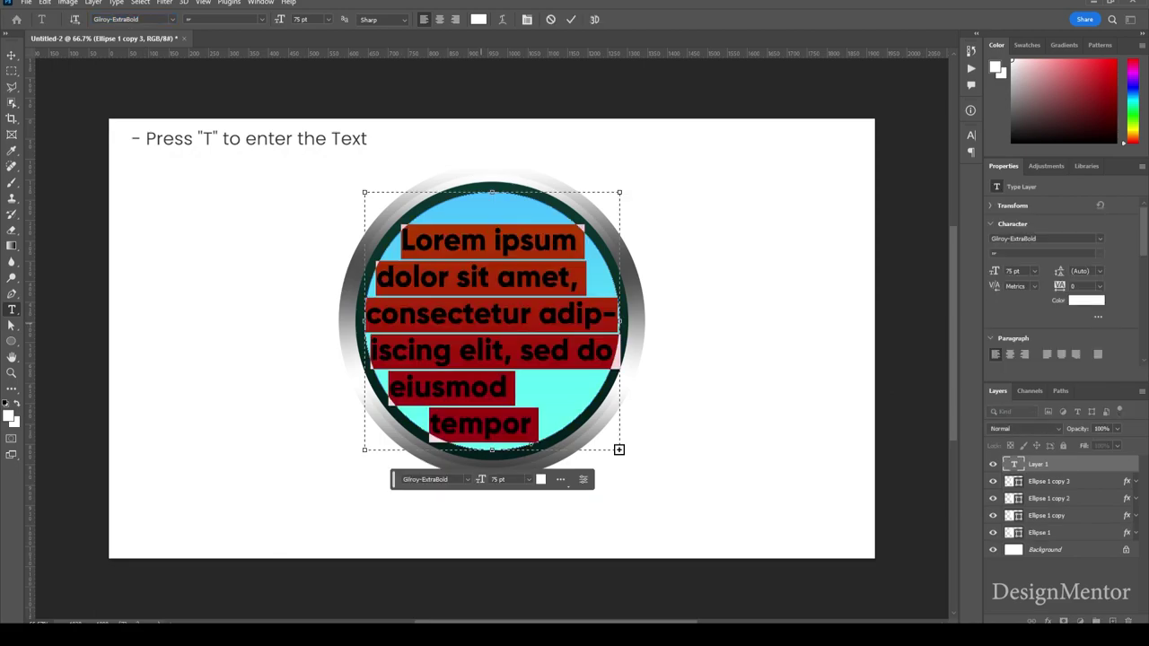
type("SU")
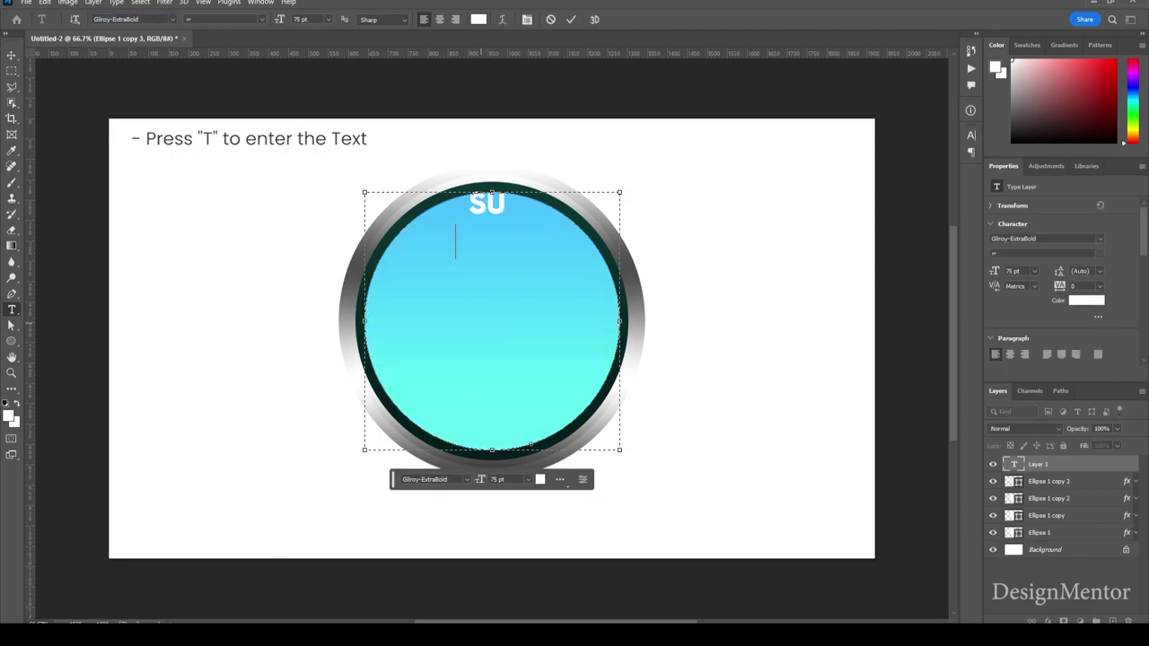
type("BSCRIBE")
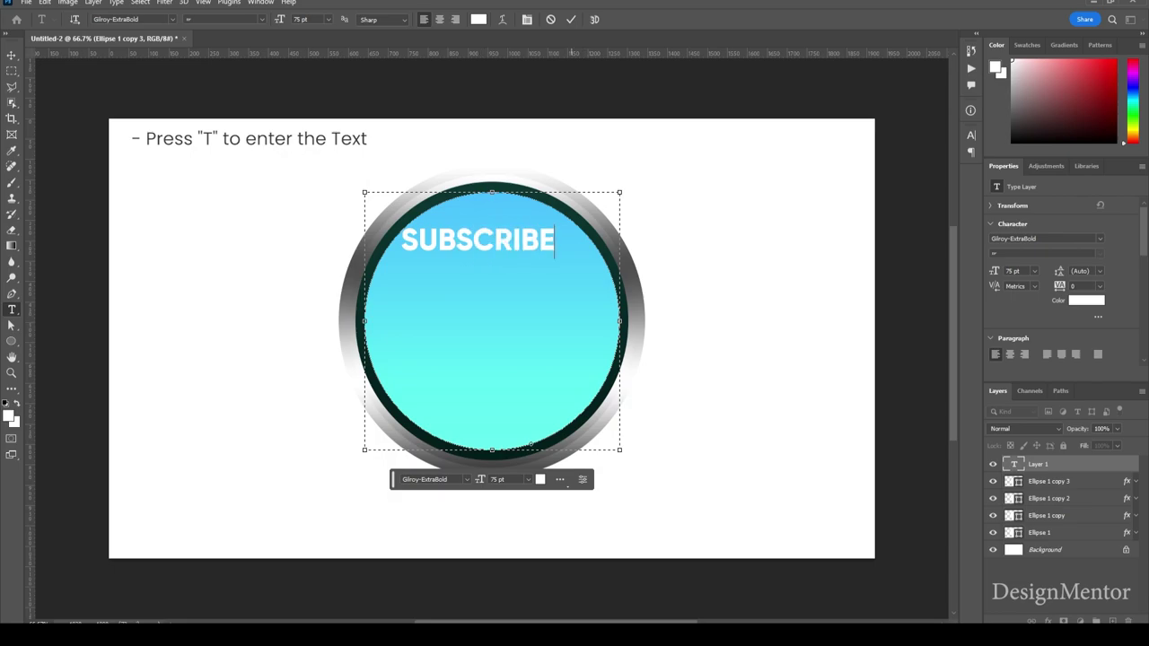
left_click(571, 19)
key("v")
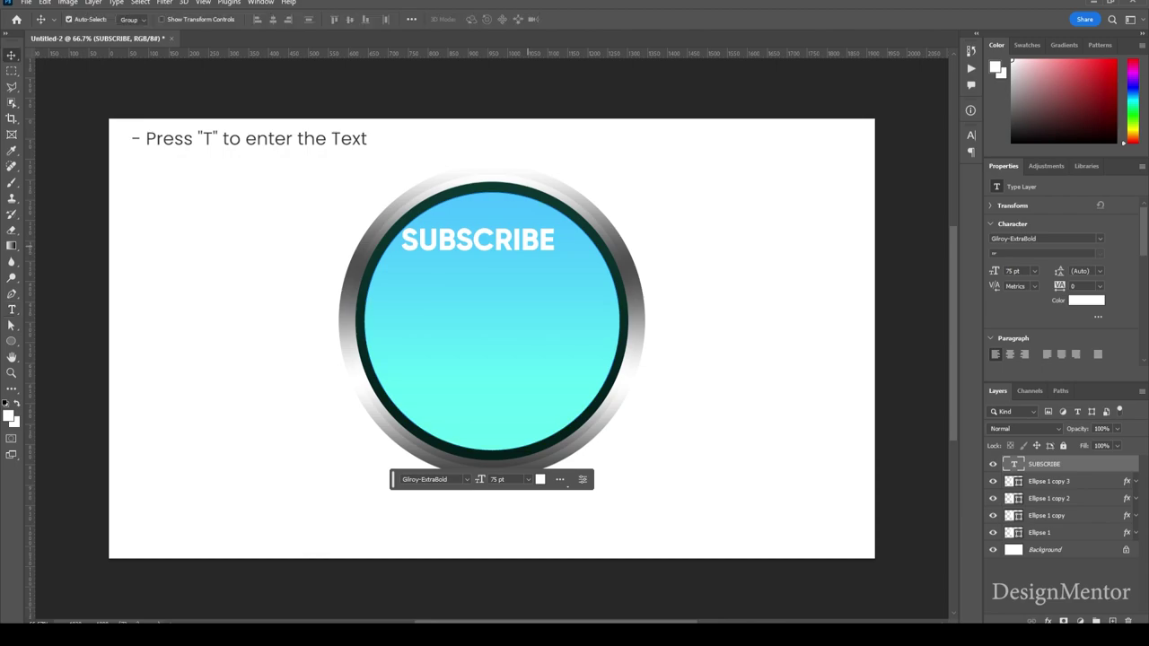
left_click_drag(535, 215, 544, 287)
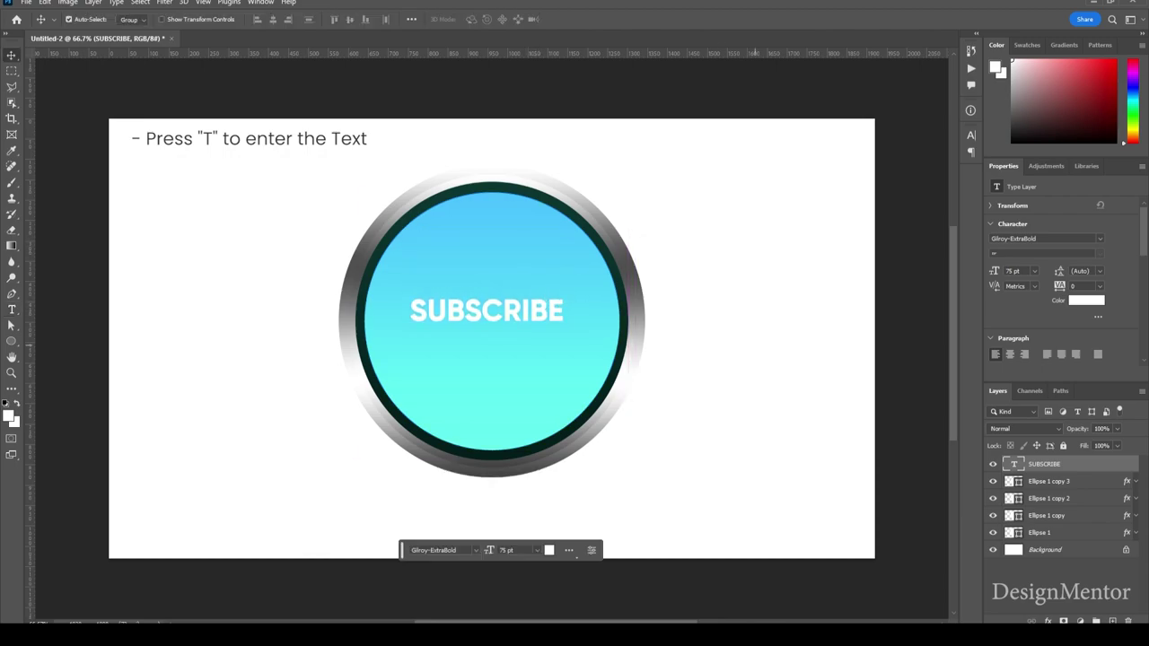
left_click(916, 359)
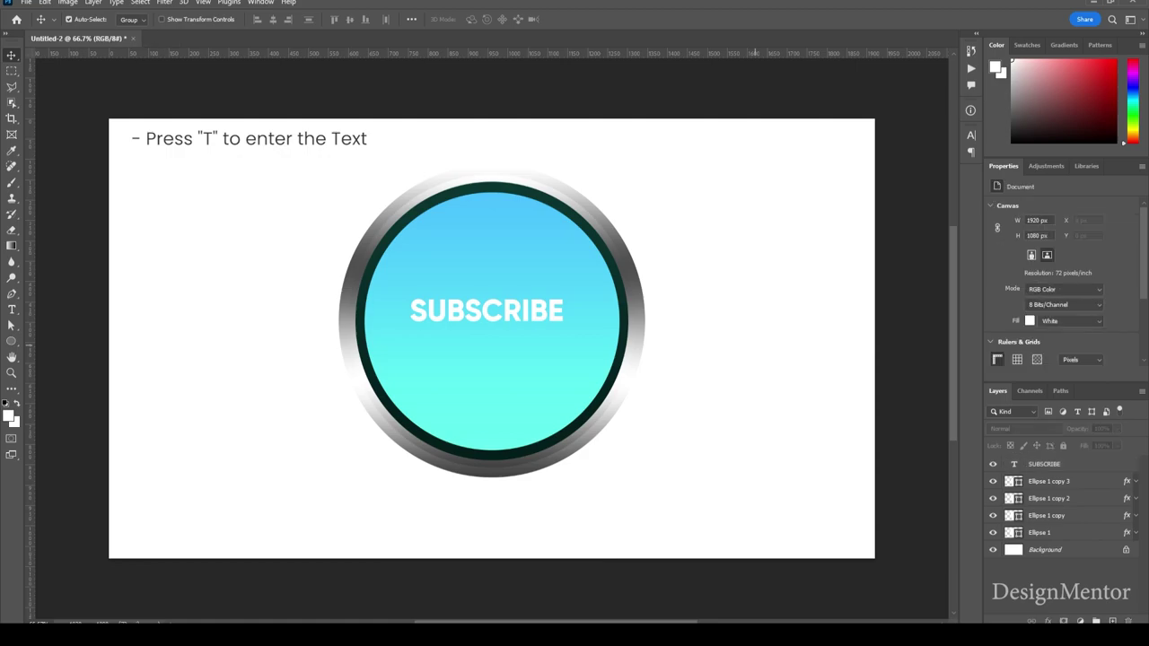
left_click(1044, 464)
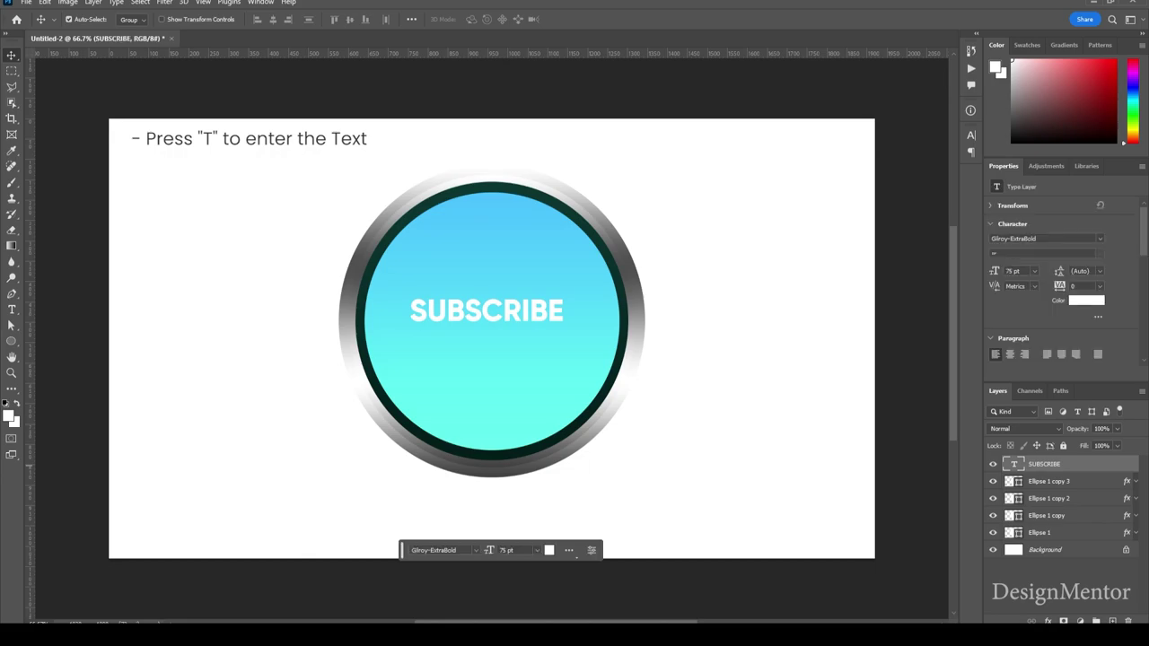
Duplicate the SUBSCRIBE text layer
right_click(1068, 464)
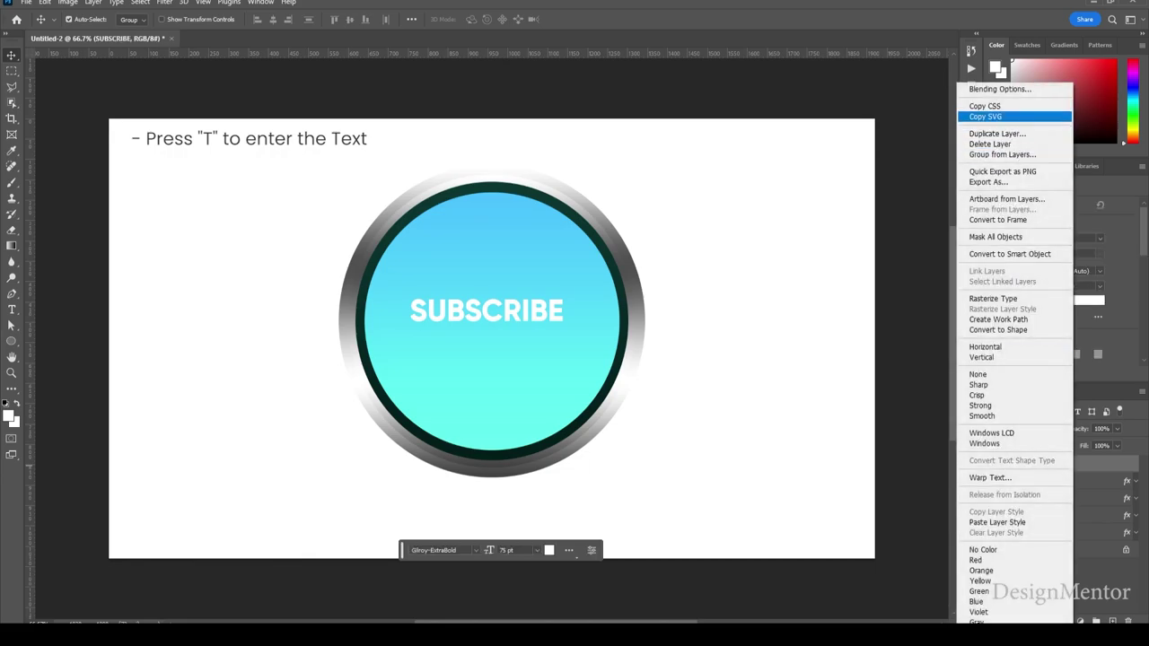
left_click(997, 133)
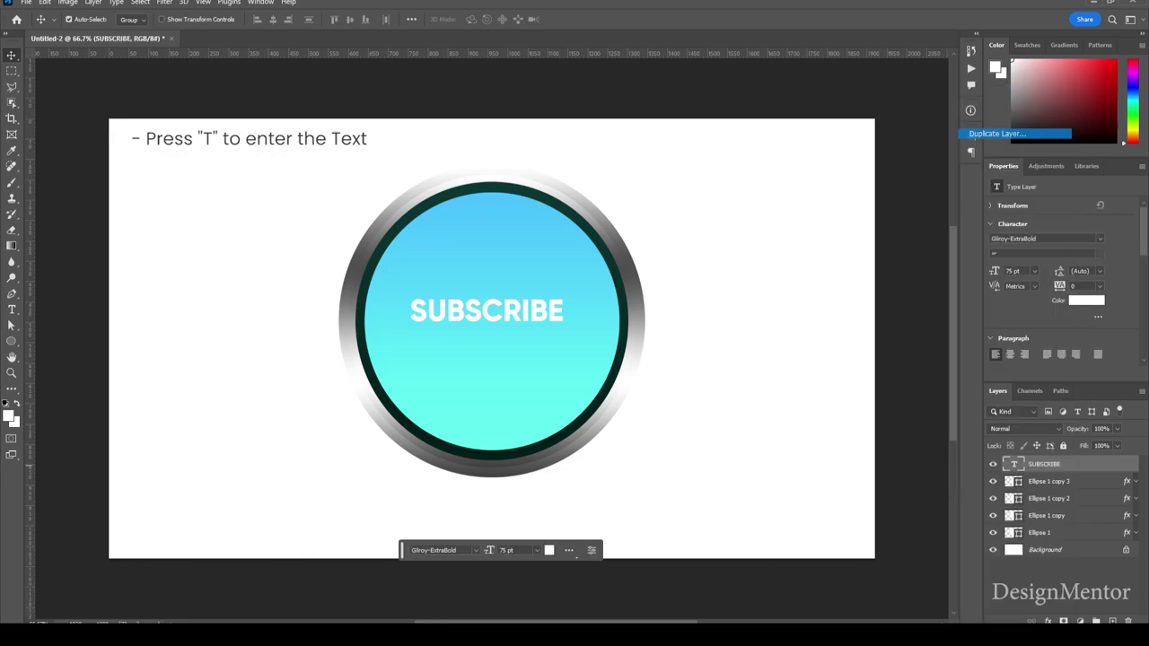
left_click(677, 334)
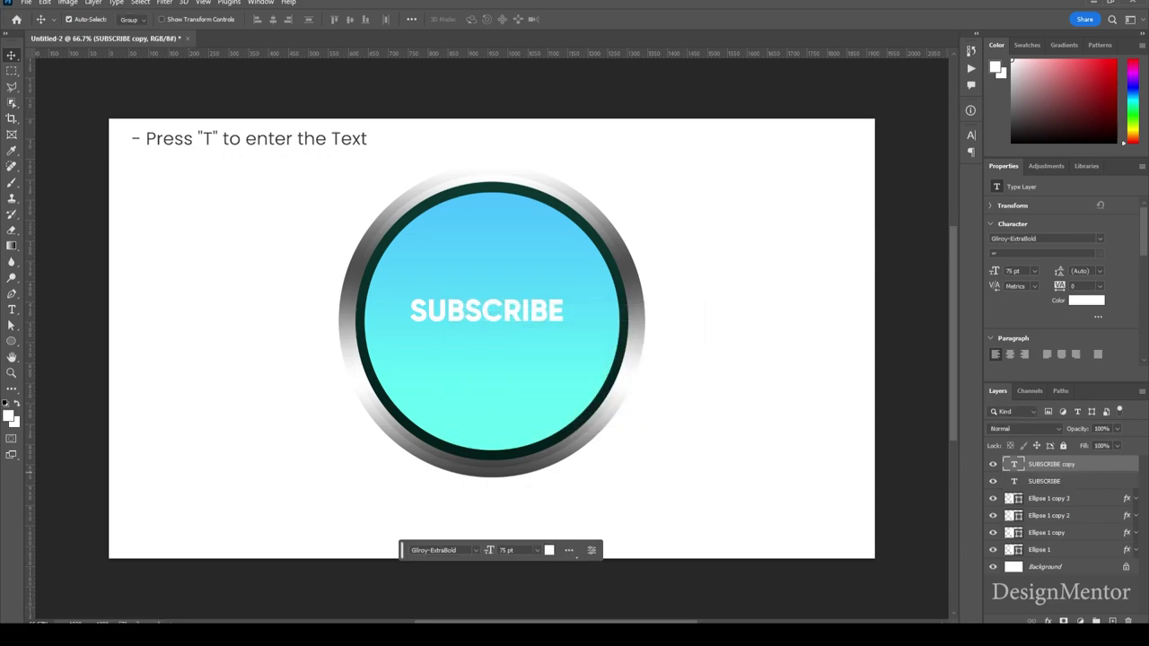
Give the original SUBSCRIBE layer a Color Overlay of teal 00799c
right_click(1068, 481)
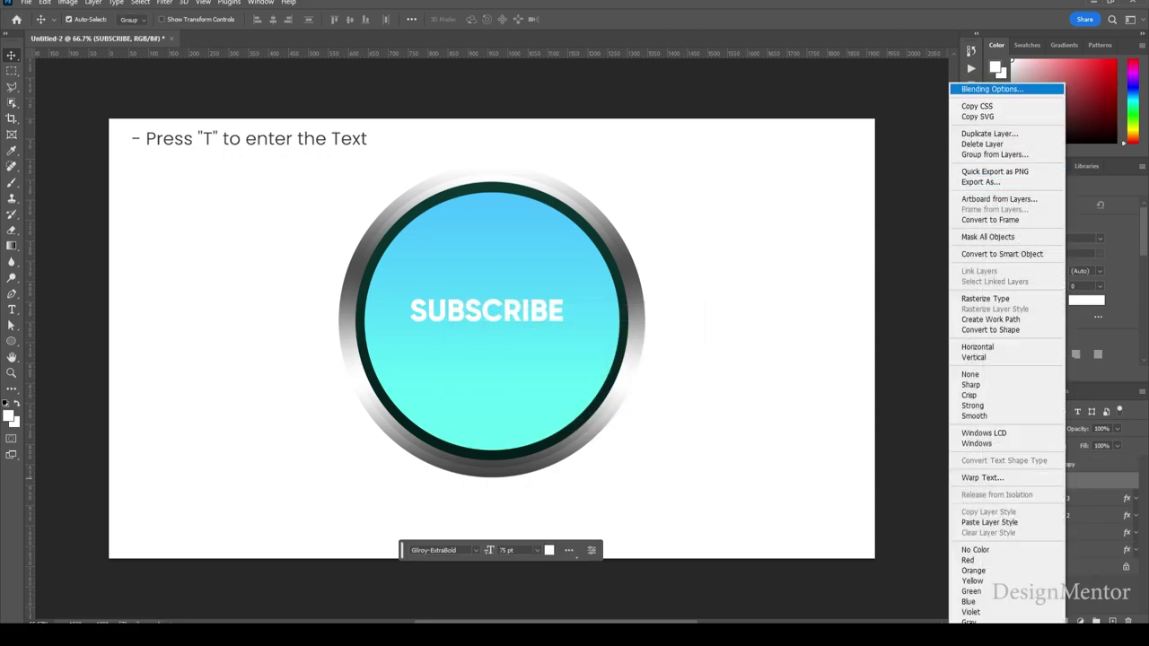
left_click(991, 89)
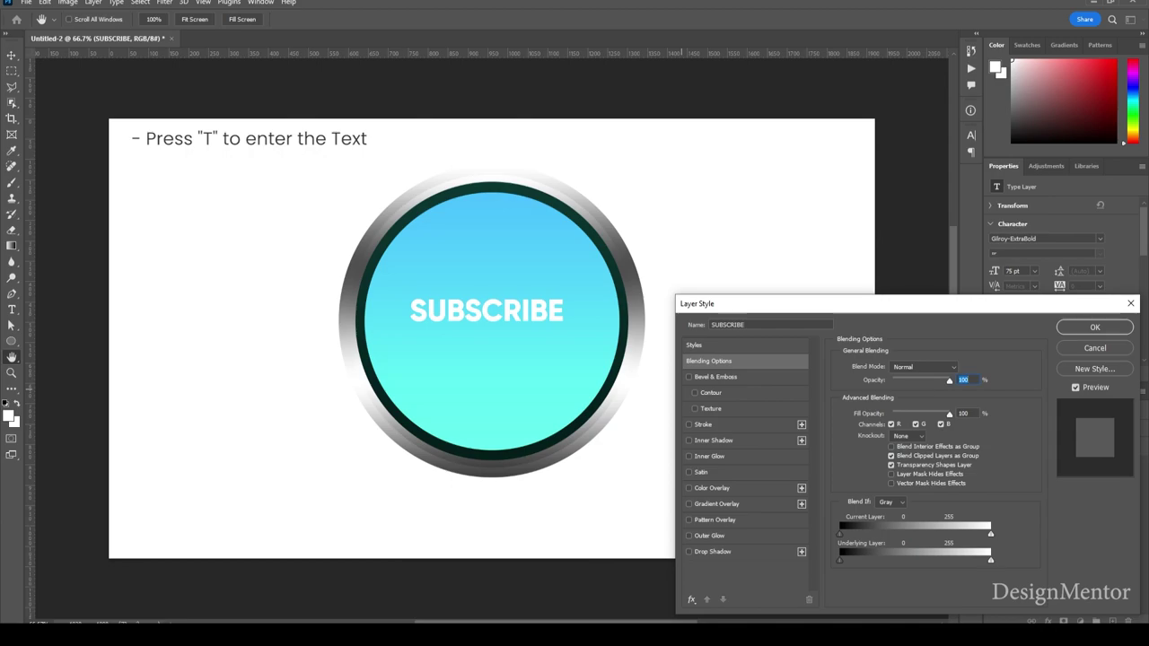
left_click(711, 487)
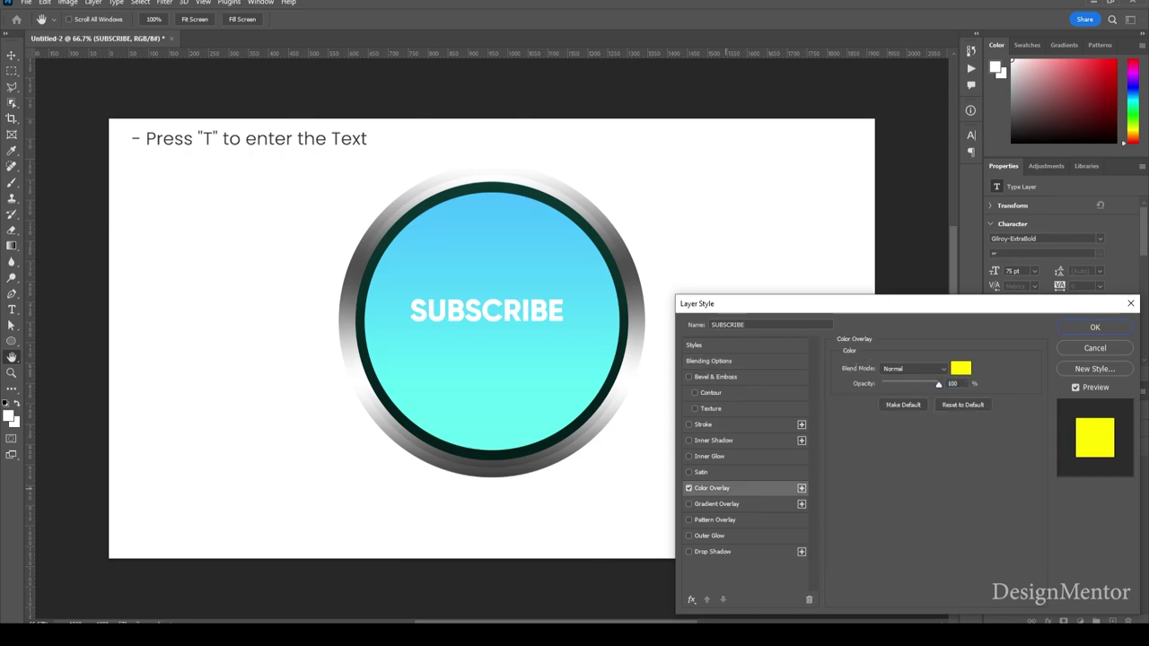
left_click(960, 368)
type("00")
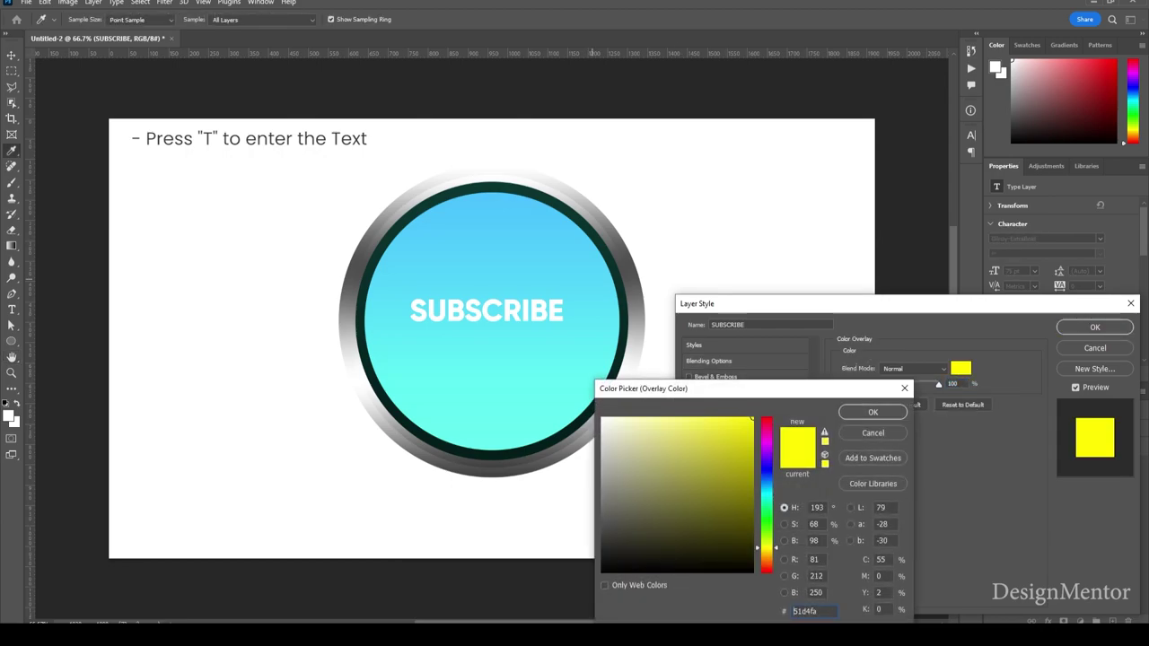
type("799c")
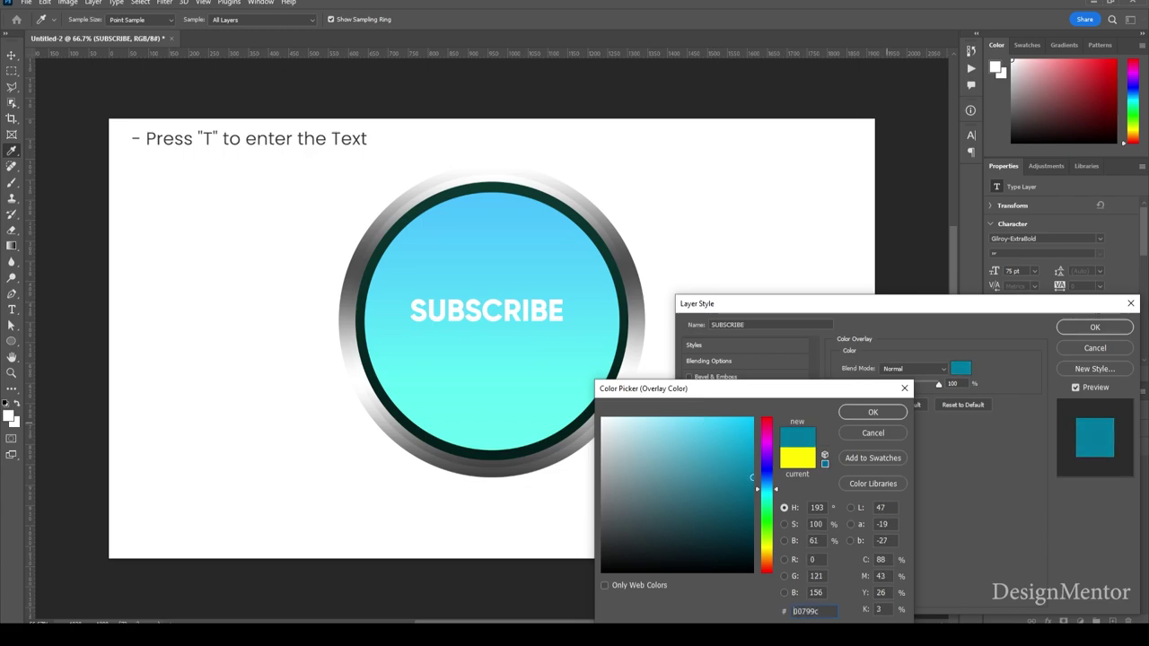
key("Return")
key("Return")
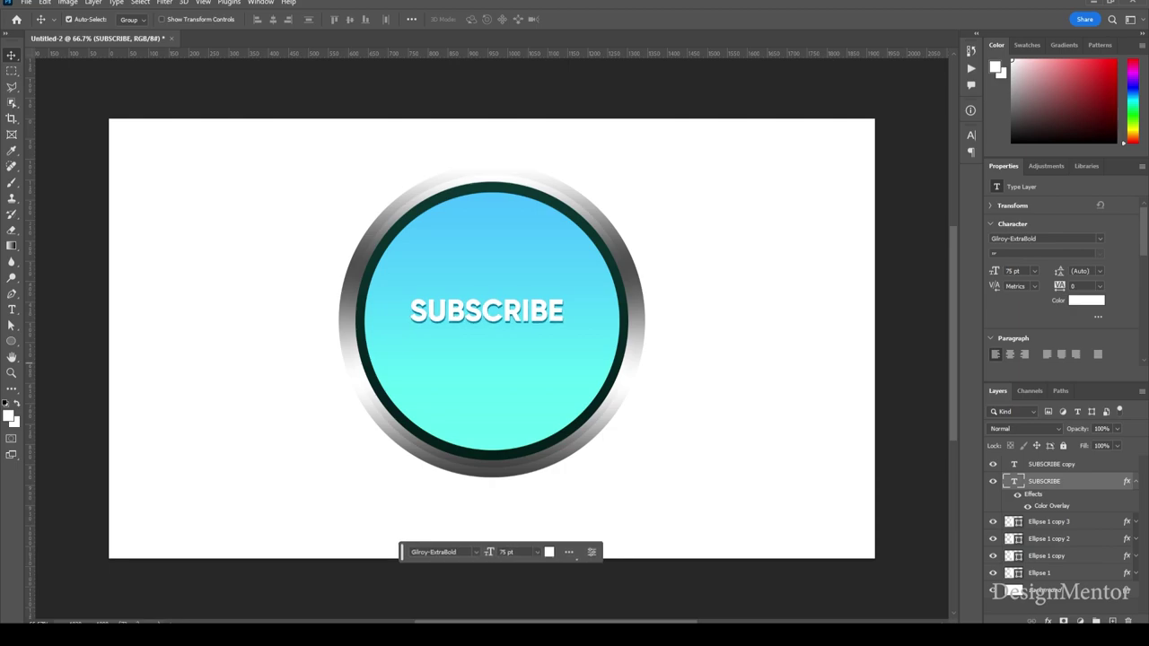
Select both SUBSCRIBE layers, shift them down 10 pixels with Shift+Down, then deselect
left_click(1135, 482)
left_click(1050, 464, "shift")
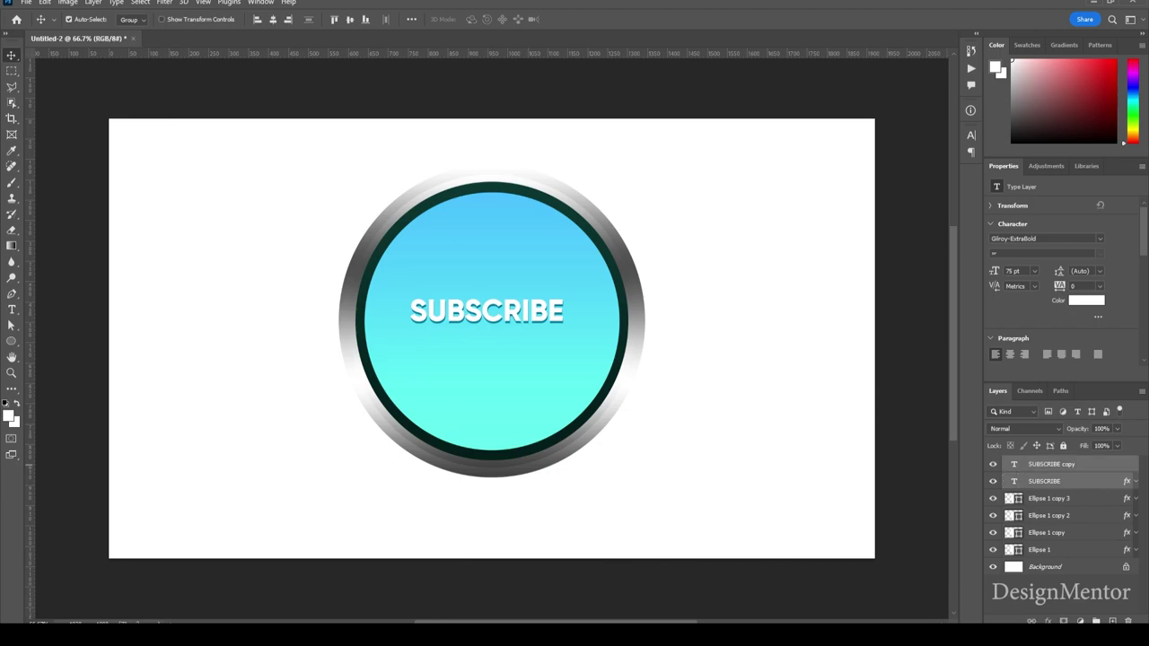
key("shift+Down")
key("shift+Down")
key("Right")
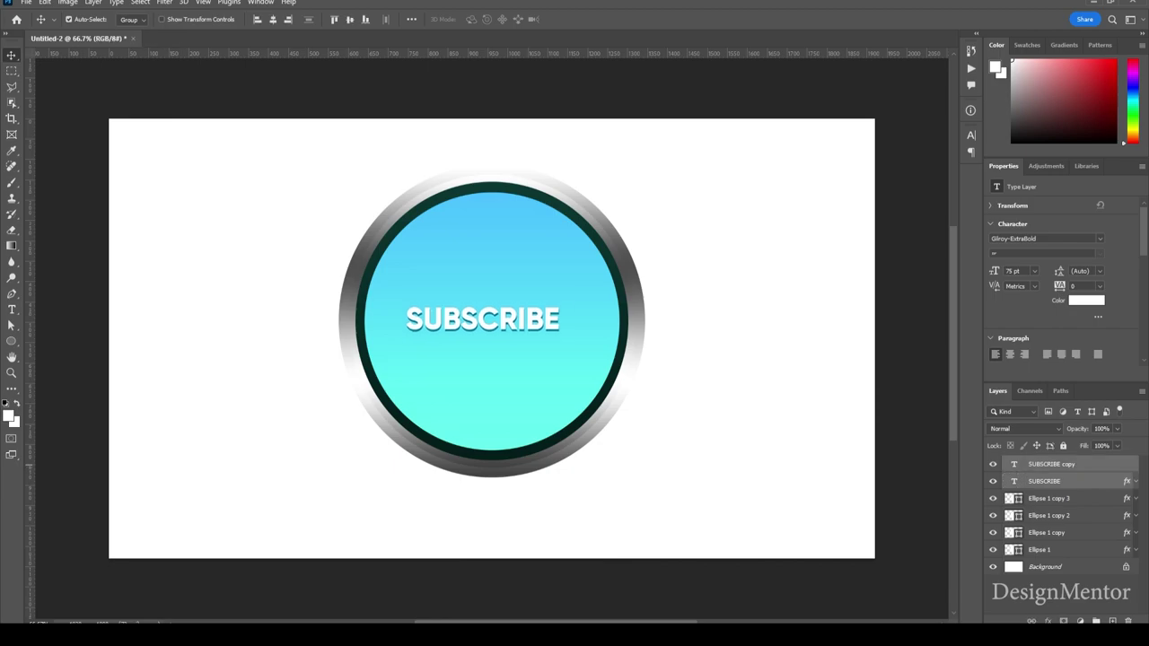
key("Right")
key("Right")
key("Right")
key("Right")
key("Left")
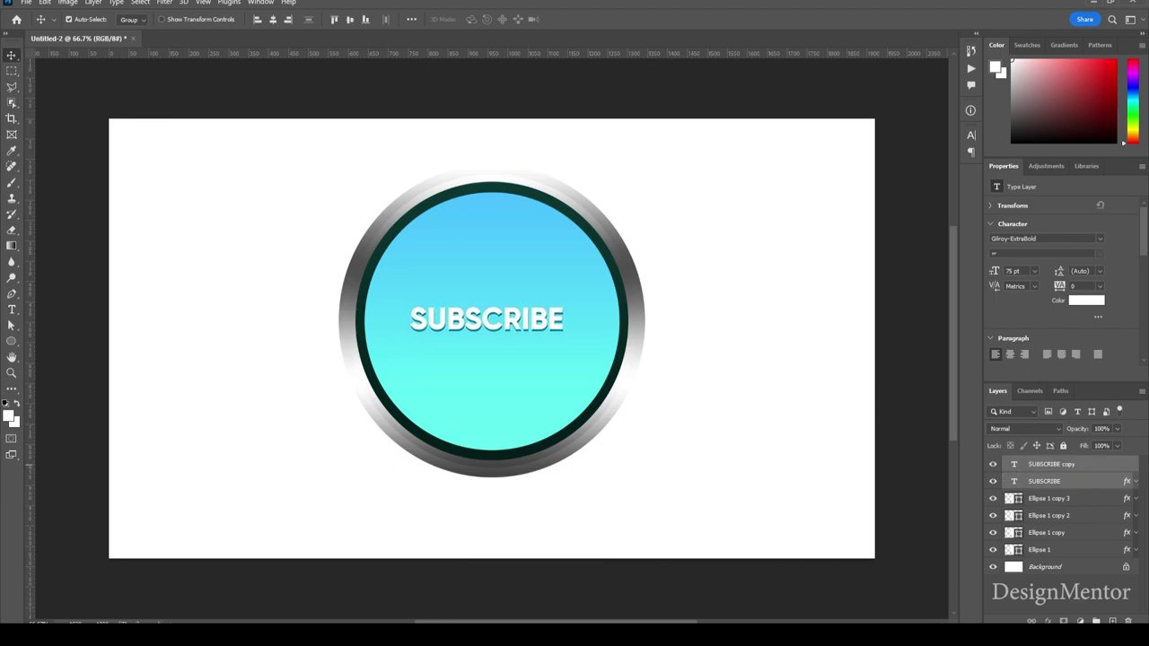
key("Left")
key("Left")
key("Left")
left_click(734, 386)
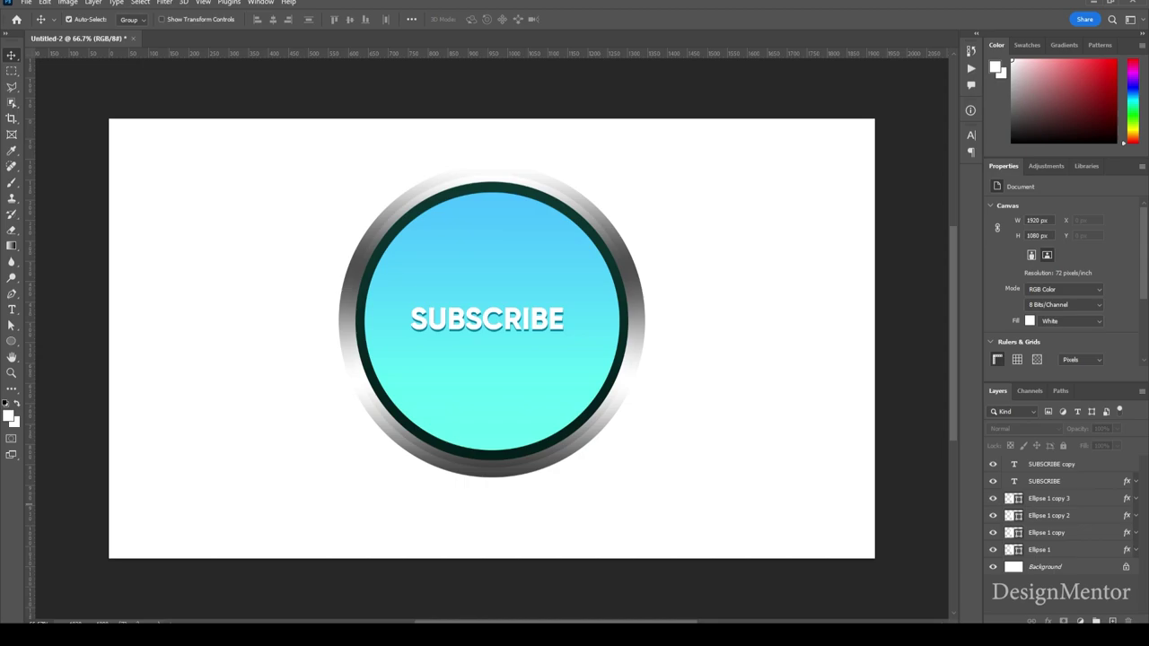
key("alt+comma")
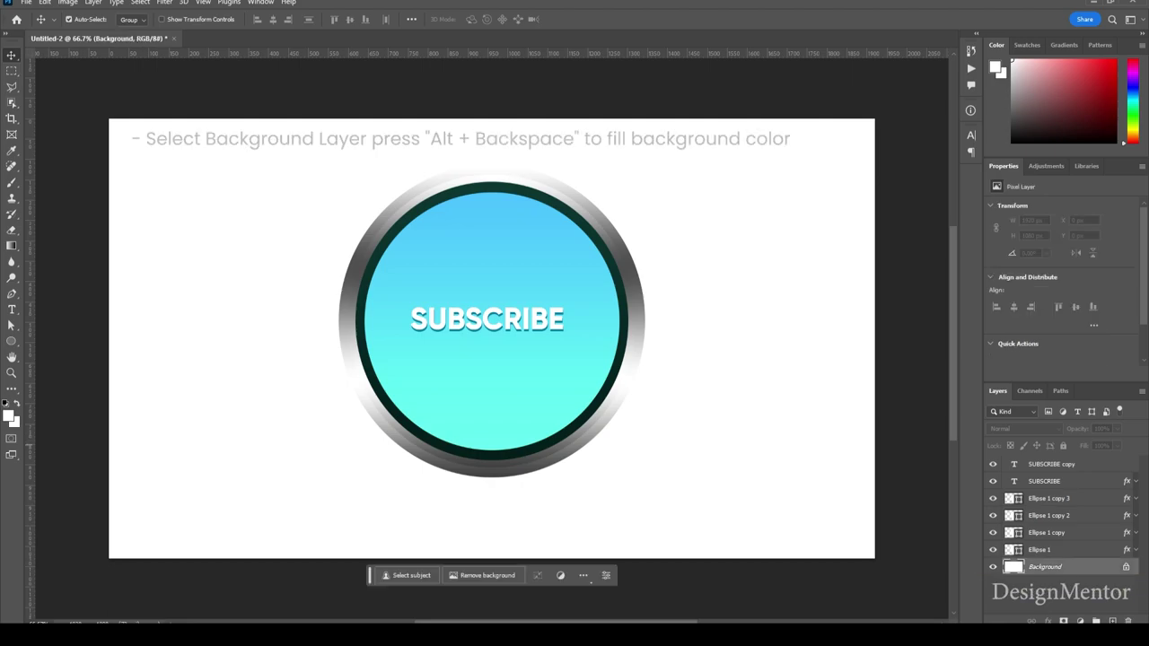
Fill the Background layer with black #000000, then deselect
left_click(11, 415)
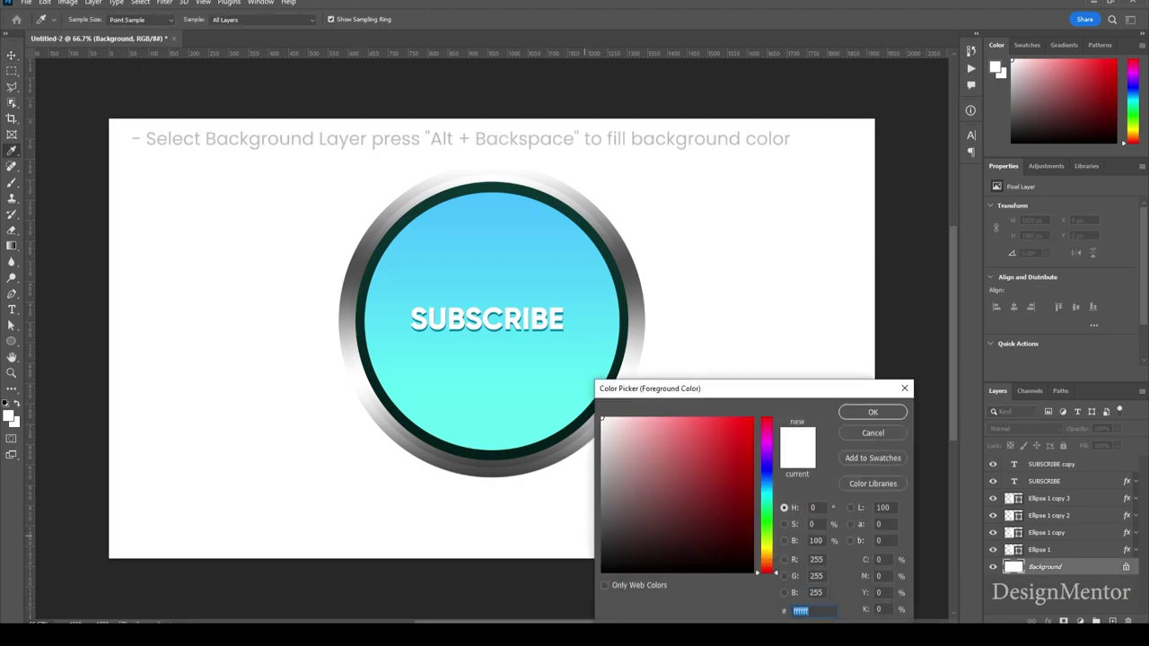
type("000000")
left_click(872, 412)
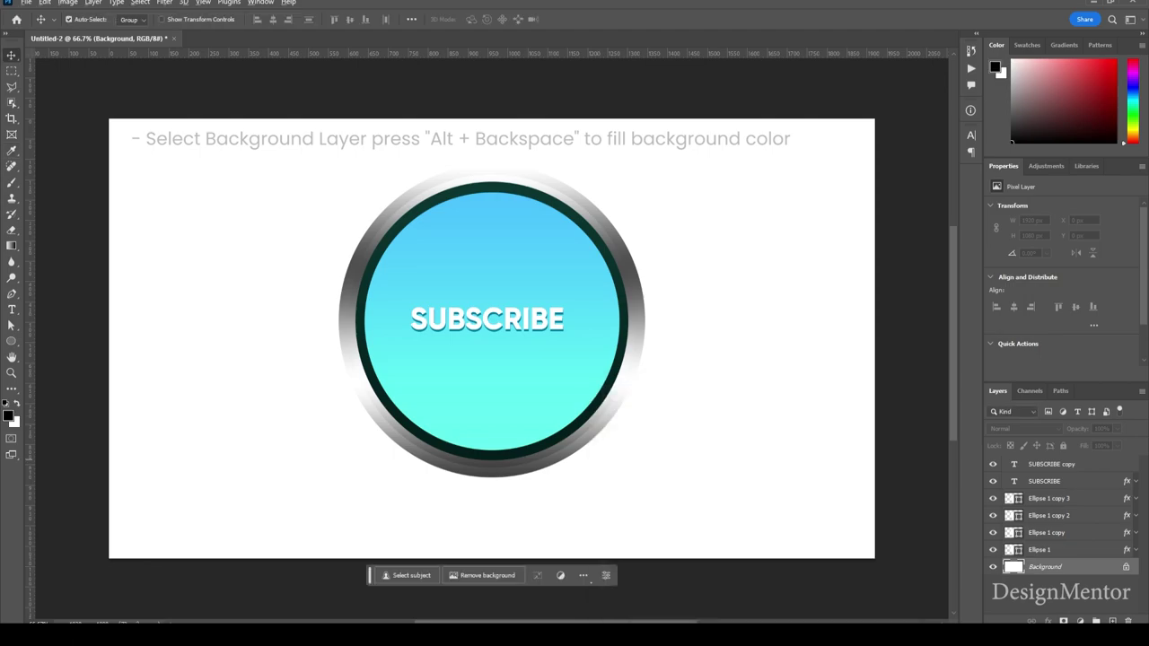
key("alt+BackSpace")
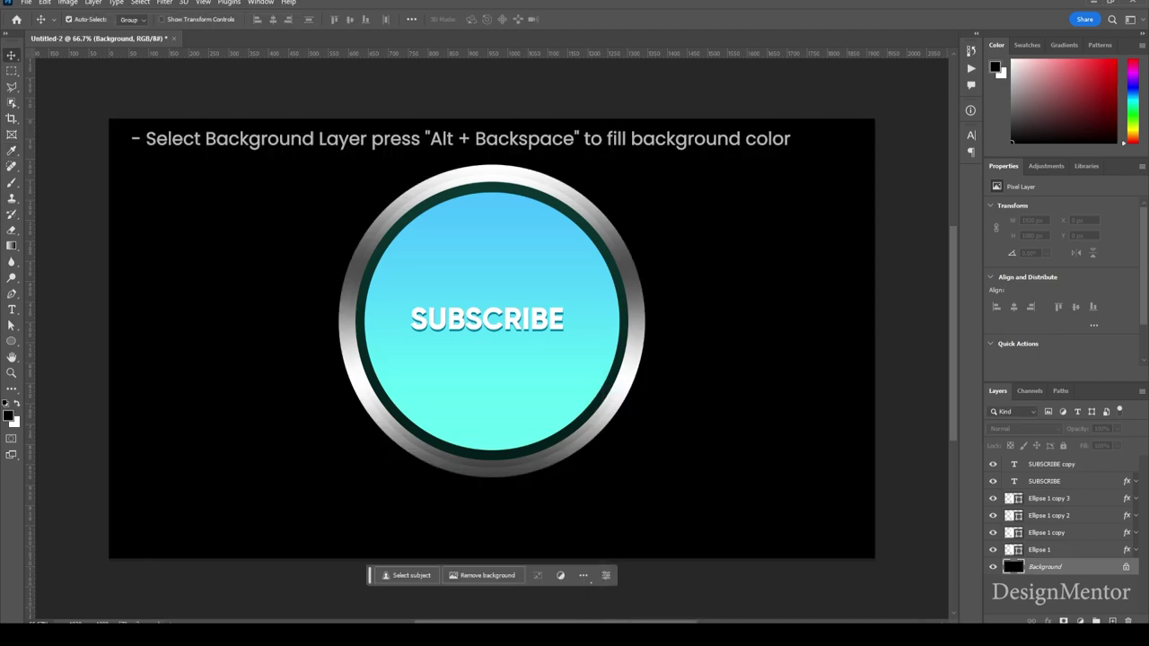
left_click(590, 581)
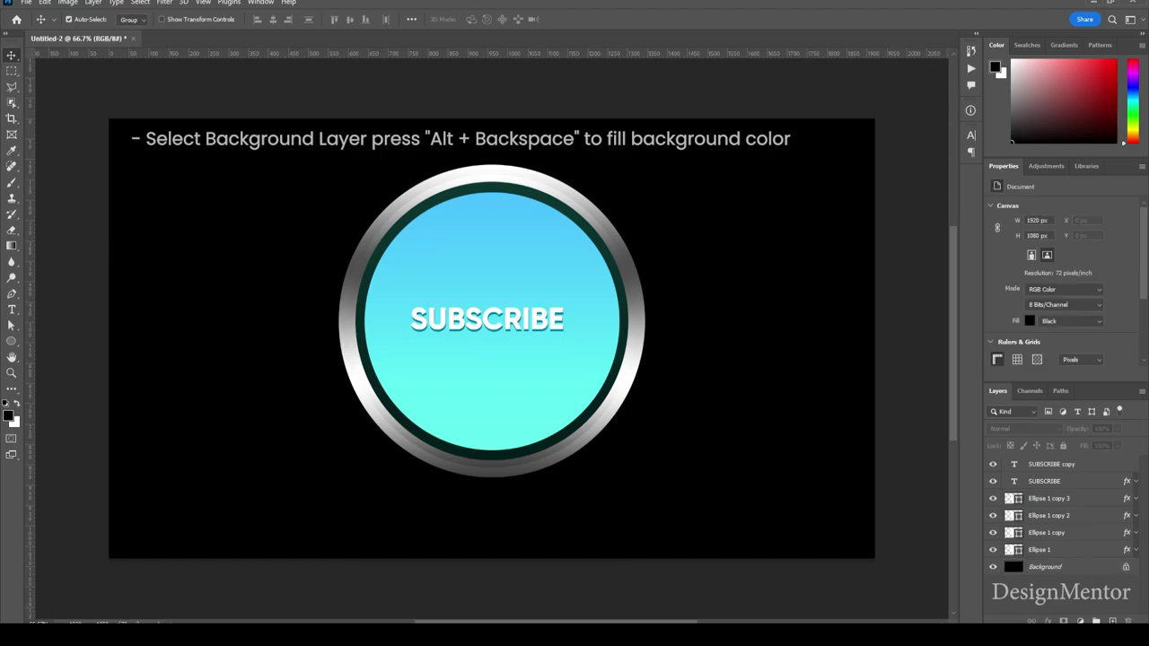